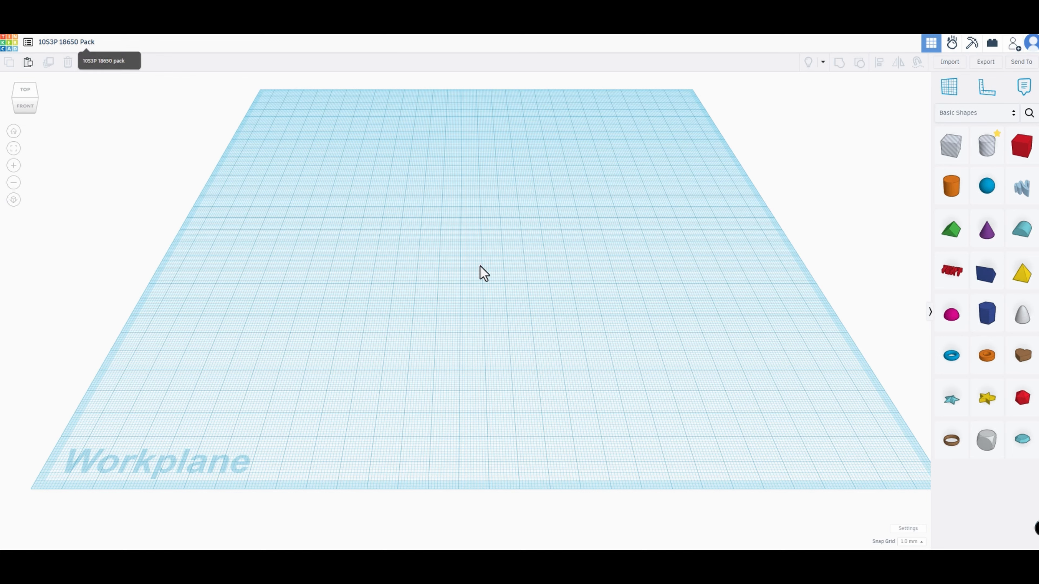
- Place a ruler on the workplane near its front edge, beside the Workplane lettering
left_click(274, 451)
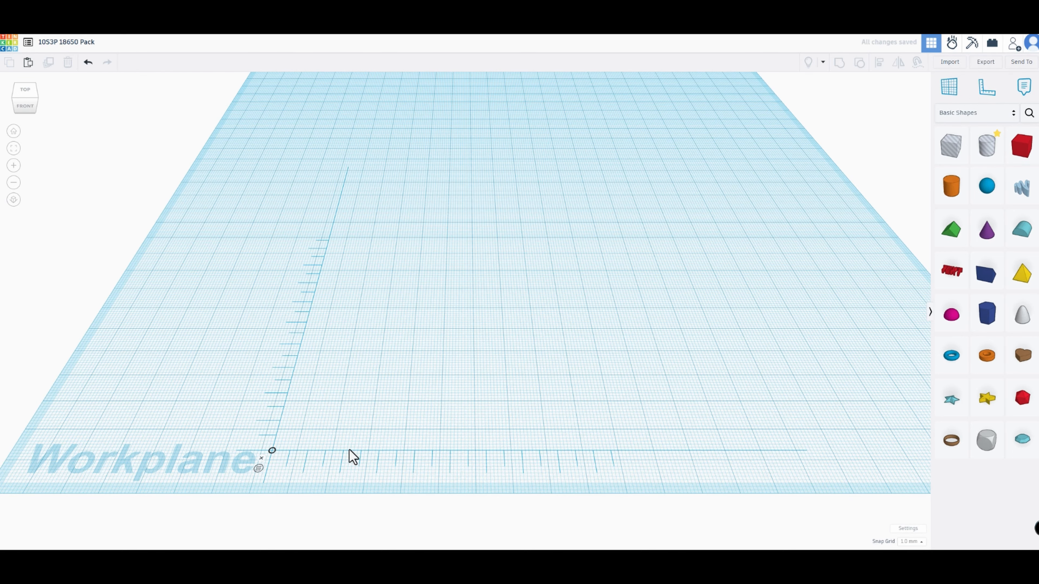
scroll(286, 450, "up", 5)
scroll(465, 369, "down", 2)
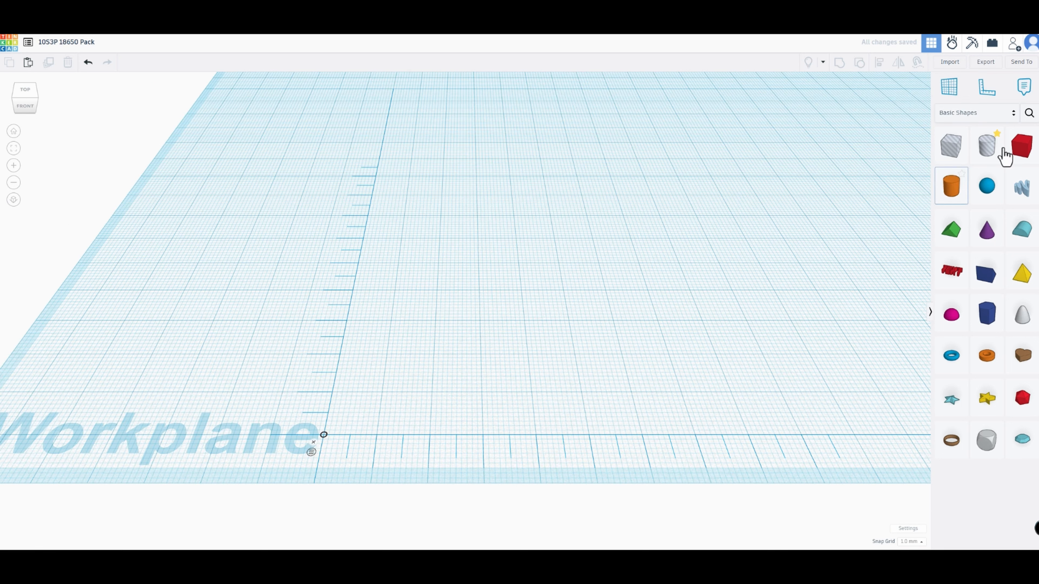
- Add a 20 mm square box at the ruler's origin and set its height to 7.7 mm
left_click_drag(1021, 146, 386, 393)
scroll(520, 415, "down", 1)
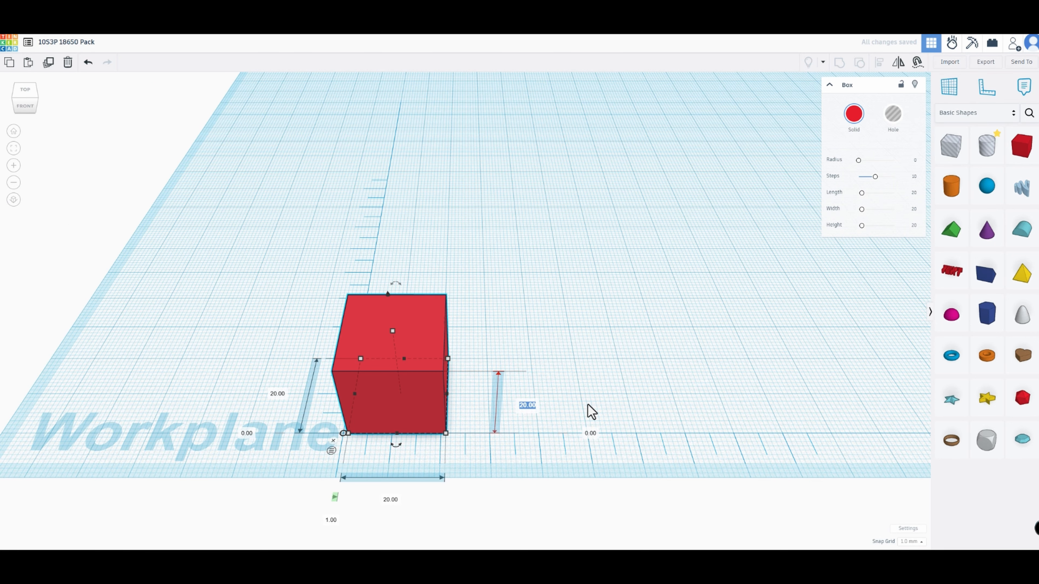
key("Return")
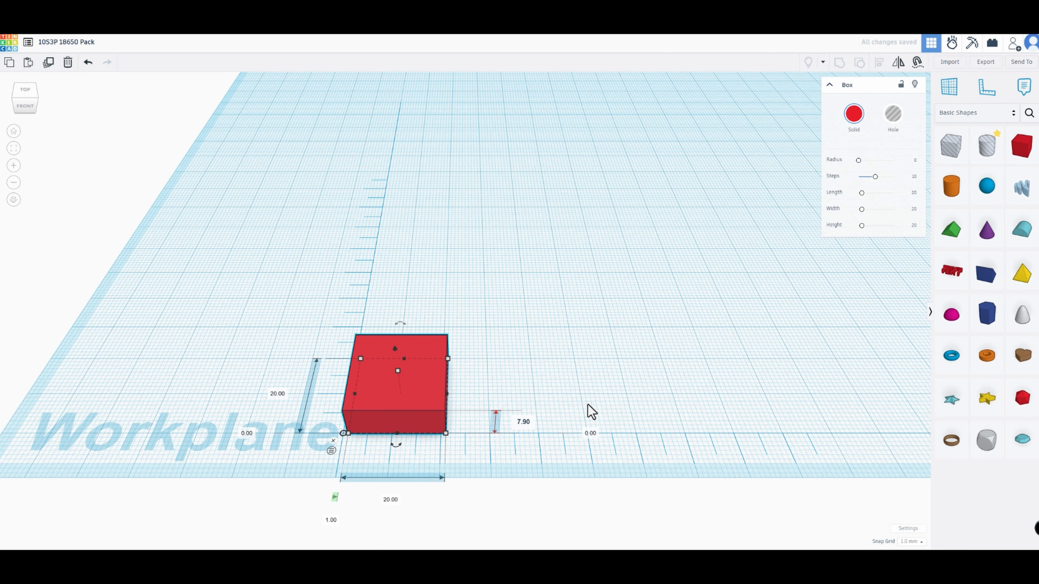
left_click(568, 371)
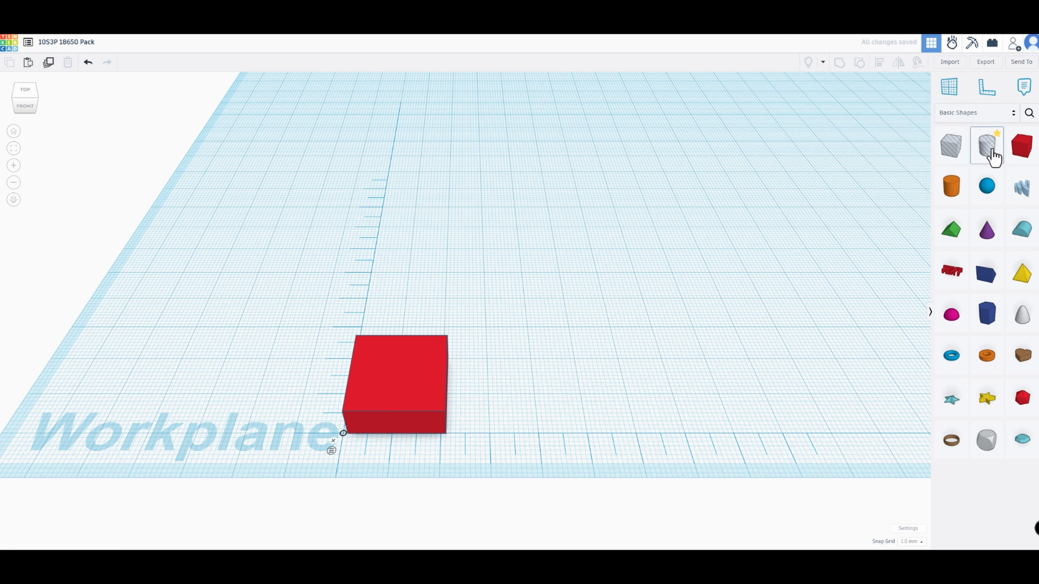
- Add a cylinder hole beside the box with 64 sides, a height of 7.7 mm and a diameter of 18.5 mm
left_click_drag(992, 158, 540, 394)
left_click_drag(863, 160, 916, 167)
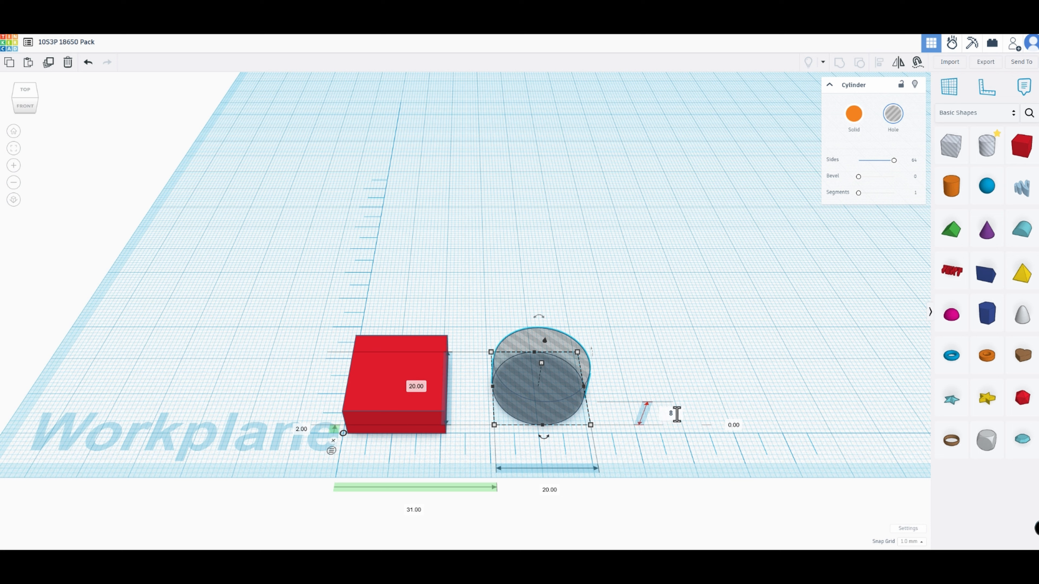
left_click(704, 356)
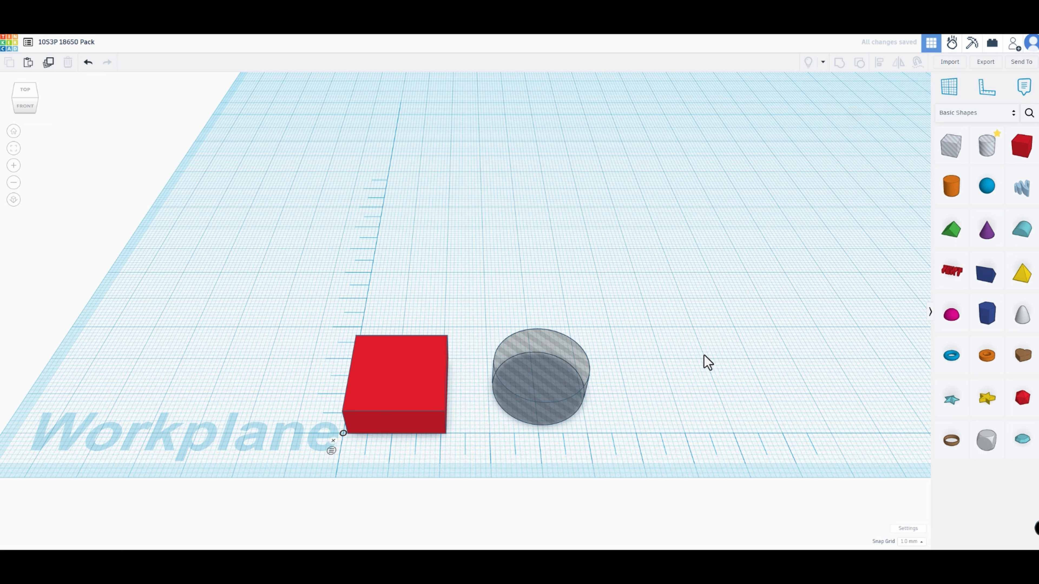
left_click(557, 381)
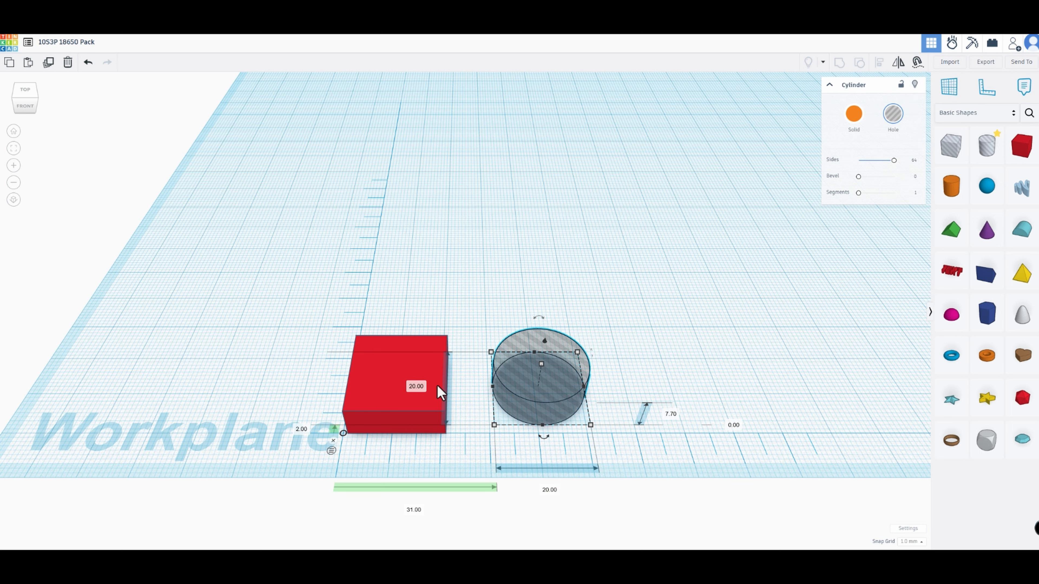
type("18.50")
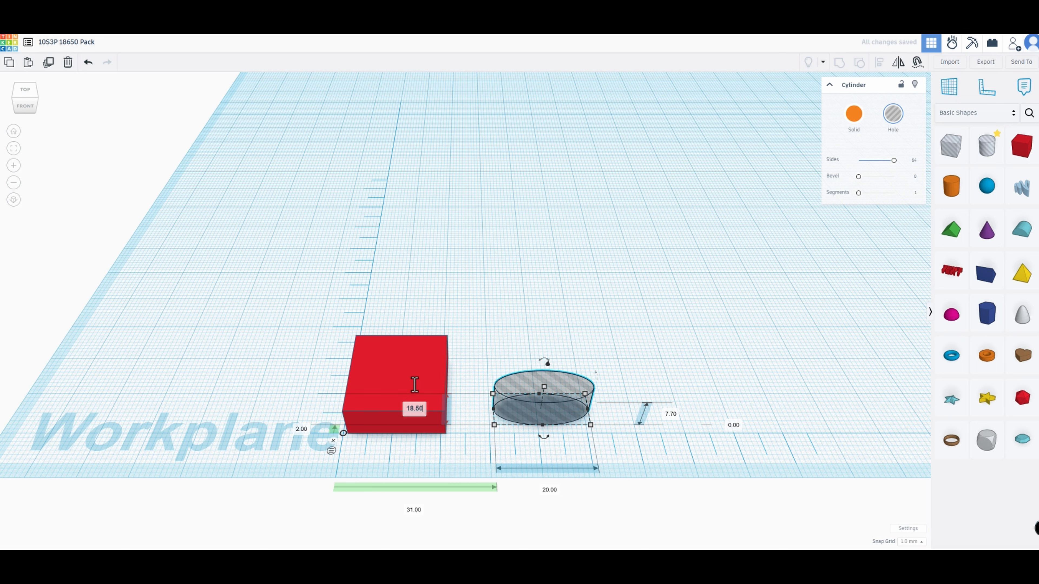
key("Return")
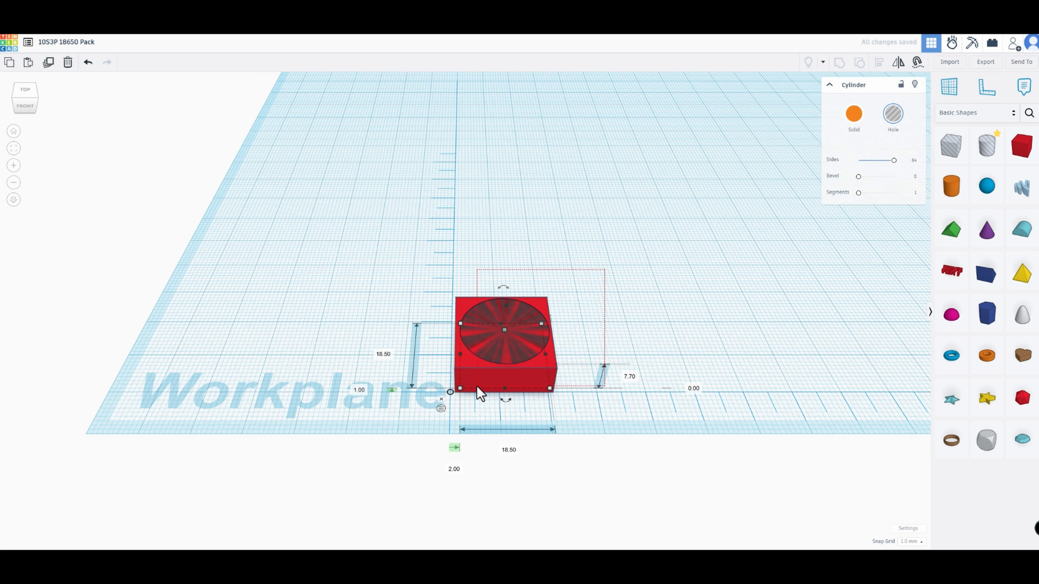
- Centre the 18.5 mm cylinder hole in the box along both horizontal axes and group the two to cut the opening
left_click(479, 390, "shift")
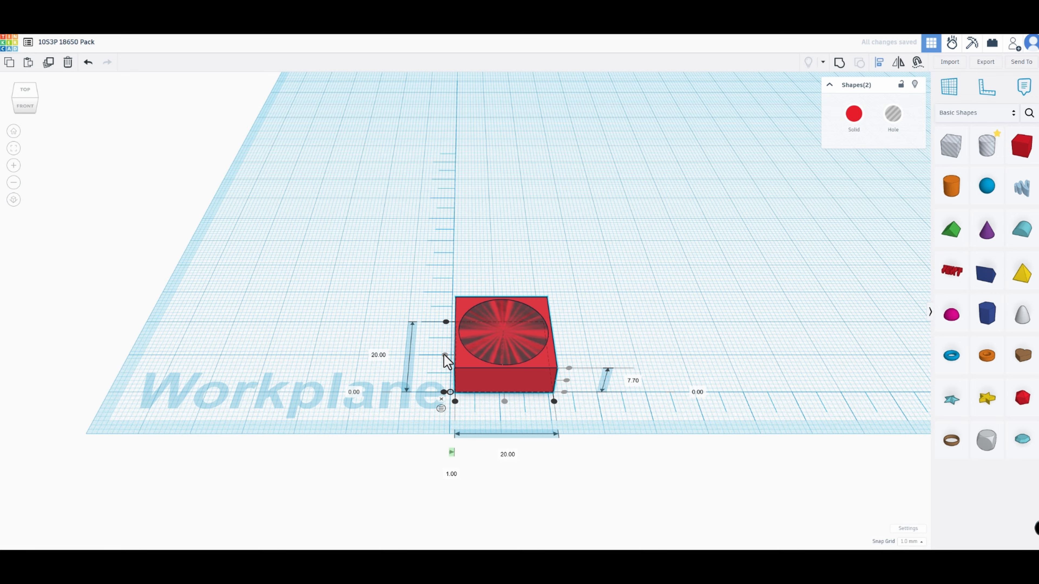
middle_click_drag(728, 281, 602, 299)
left_click(838, 62)
left_click(558, 306)
- Add a second 20 mm square box beside the first and set its height to 0.3 mm
right_click_drag(458, 348, 453, 399)
scroll(485, 386, "up", 3)
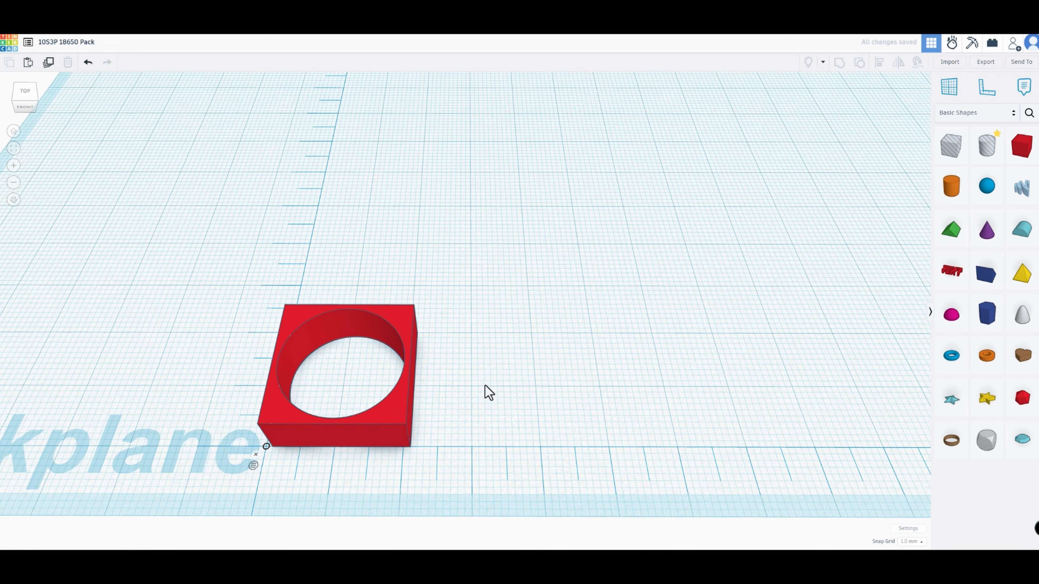
middle_click_drag(485, 385, 440, 357)
left_click(981, 155)
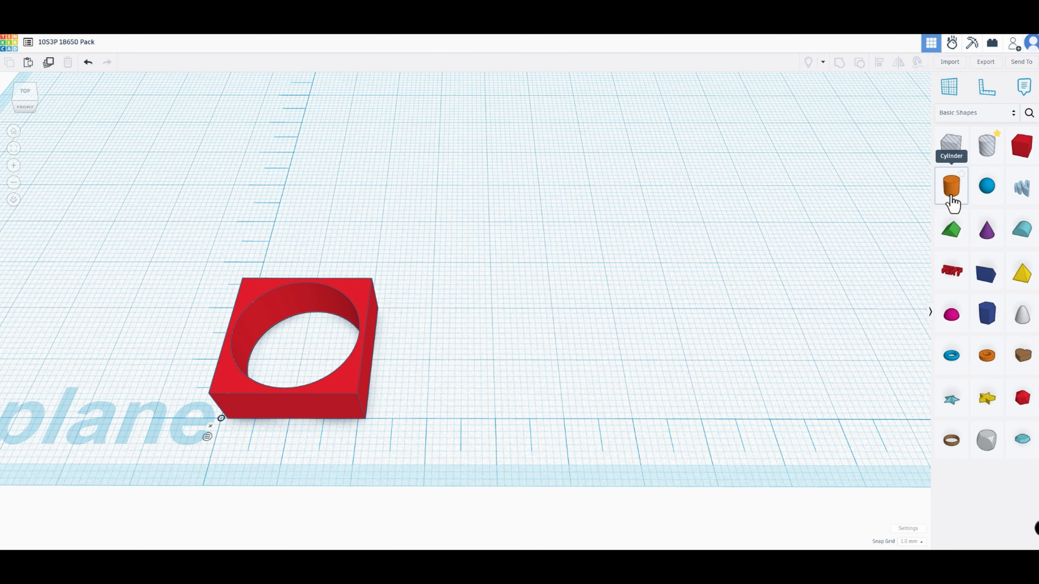
left_click(1021, 145)
left_click(549, 332)
type(".3")
key("Return")
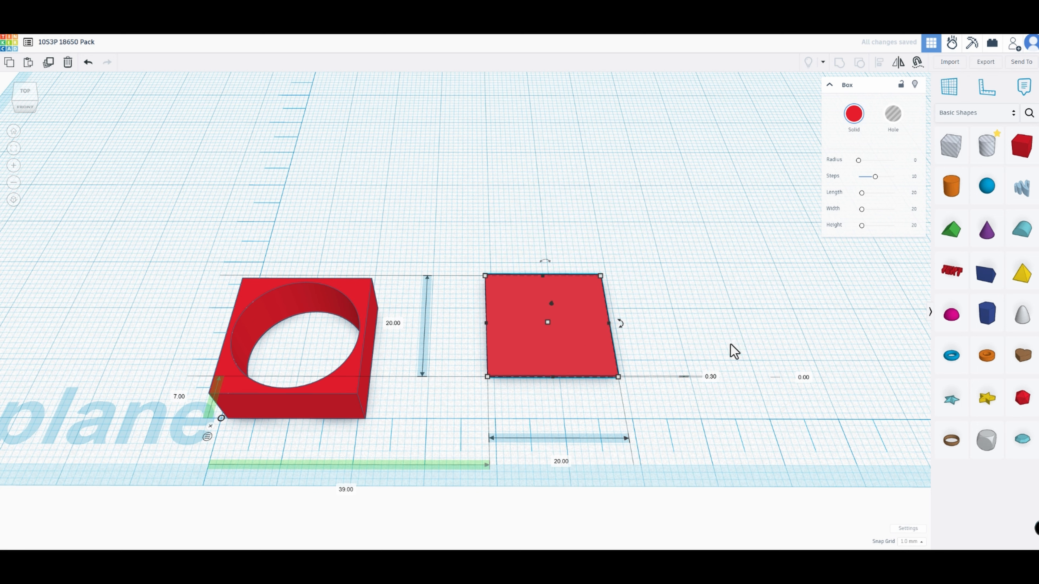
left_click(690, 350)
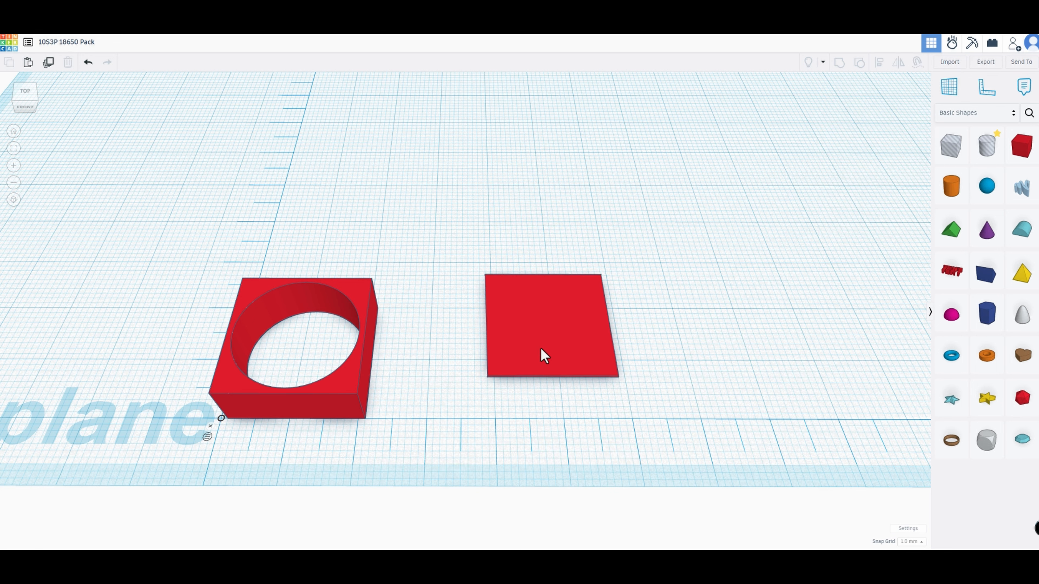
- Move the thin plate closer, stack the block on it using a temporary workplane on the plate's top face, and restore the default workplane
left_click_drag(543, 350, 486, 393)
left_click(681, 330)
left_click(949, 87)
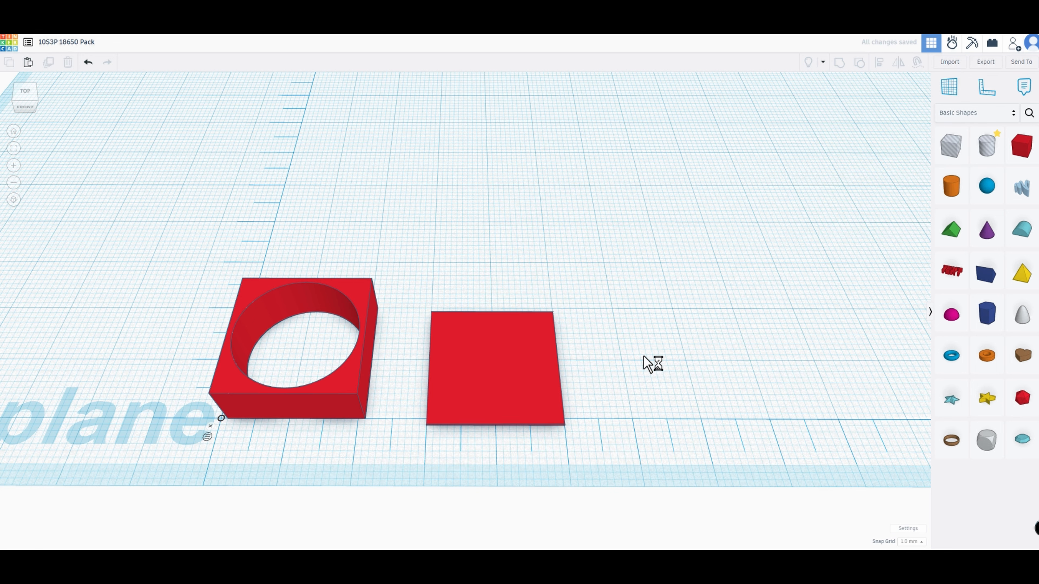
left_click(470, 385)
left_click(321, 399)
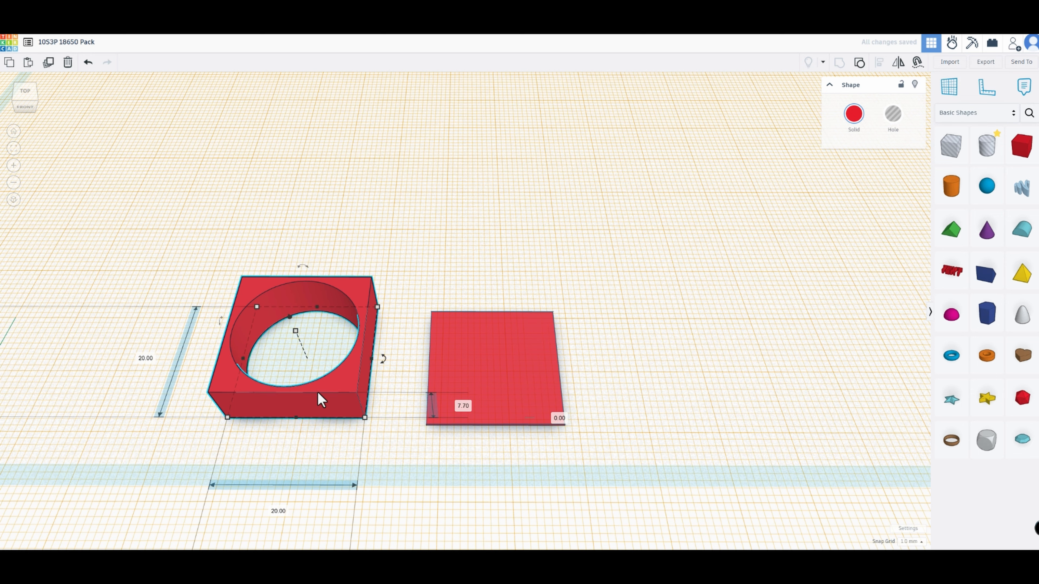
left_click_drag(321, 399, 541, 411)
left_click(818, 255)
key("w")
left_click(742, 337)
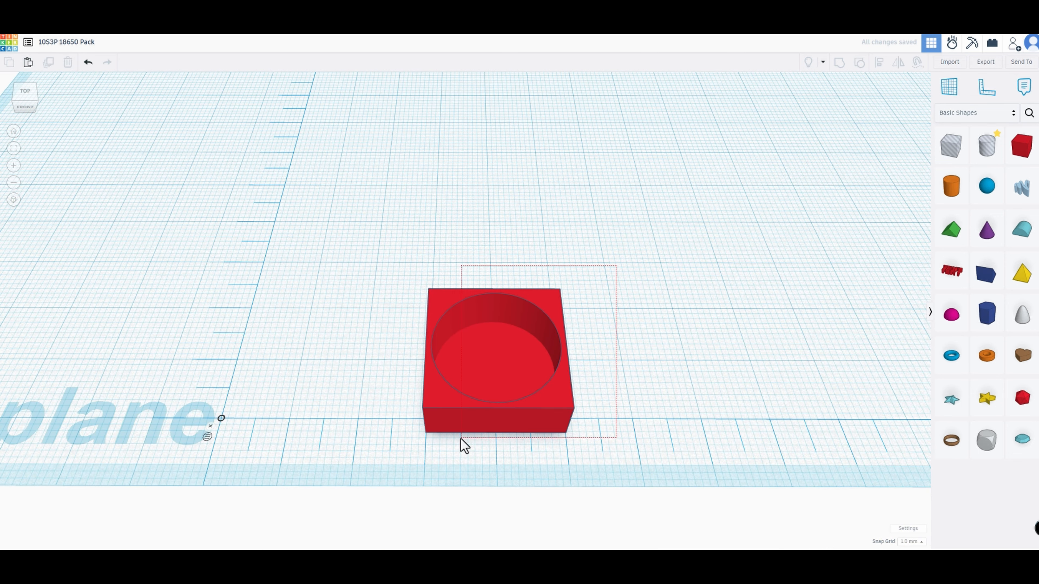
left_click(459, 430)
left_click(688, 323)
- Add a cylinder hole 16 mm in diameter and 8 mm tall, and move it inside the block's round opening
left_click_drag(986, 145, 767, 512)
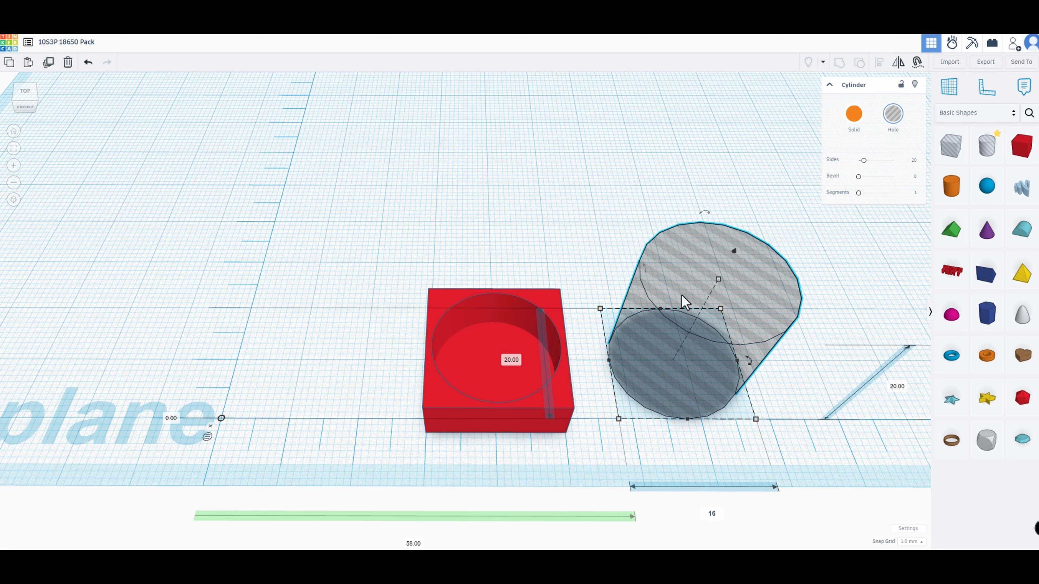
key("Return")
left_click(511, 362)
type("16")
key("Return")
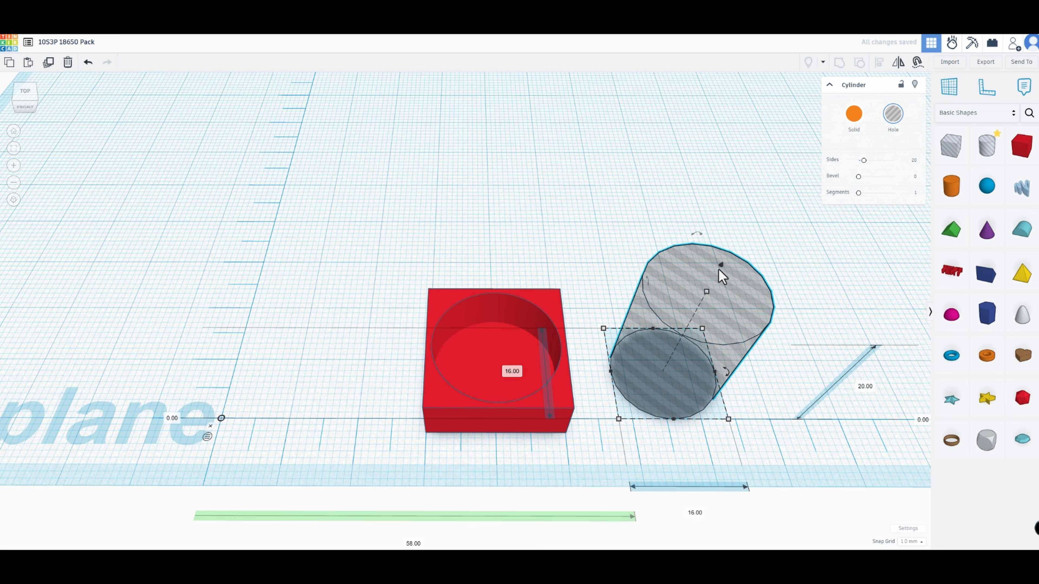
mouse_move(705, 296)
left_mouse_down()
mouse_move(689, 351)
mouse_move(524, 352)
left_mouse_up()
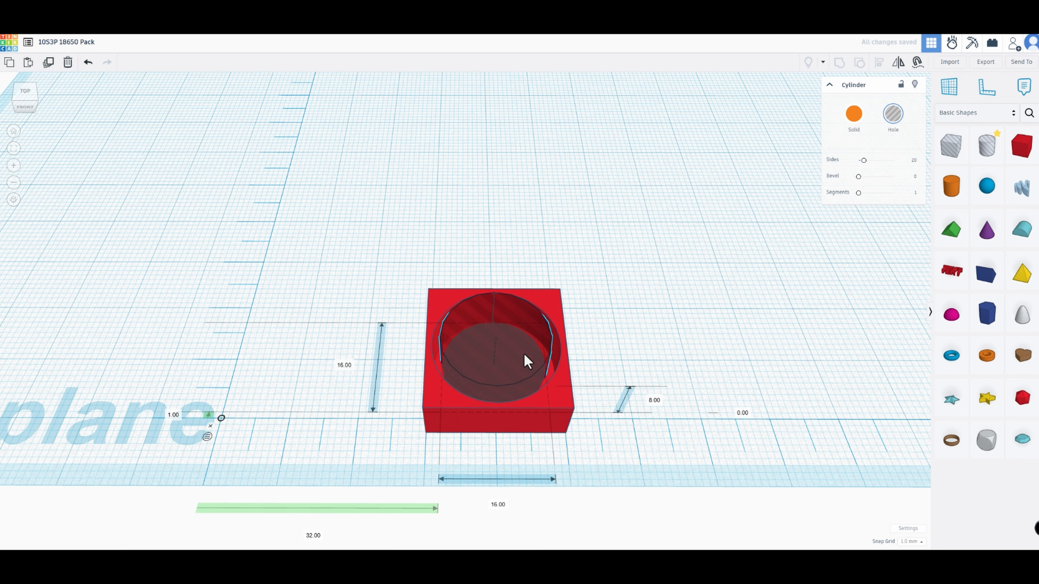
- Align the block, the thin plate and the 16 mm cylinder hole to a common centre horizontally
mouse_move(639, 250)
left_mouse_down()
mouse_move(606, 342)
mouse_move(482, 393)
left_mouse_up()
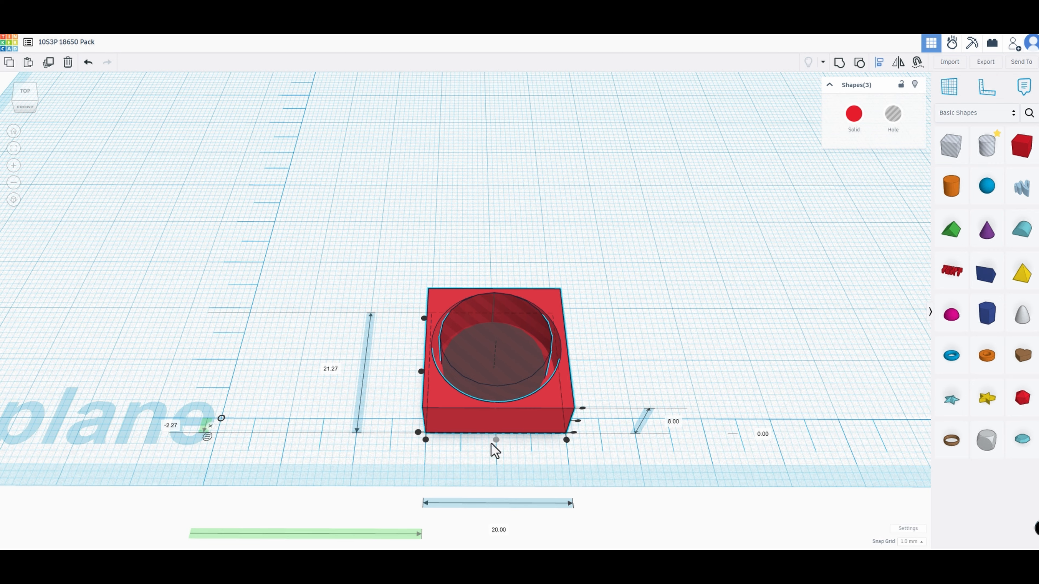
left_click(421, 371)
left_click(683, 339)
- Group the 16 mm cylinder hole with the block and plate to cut through the thin base
left_click(484, 358)
mouse_move(665, 396)
right_mouse_down()
mouse_move(667, 328)
mouse_move(658, 381)
right_mouse_up()
scroll(608, 275, "up", 5)
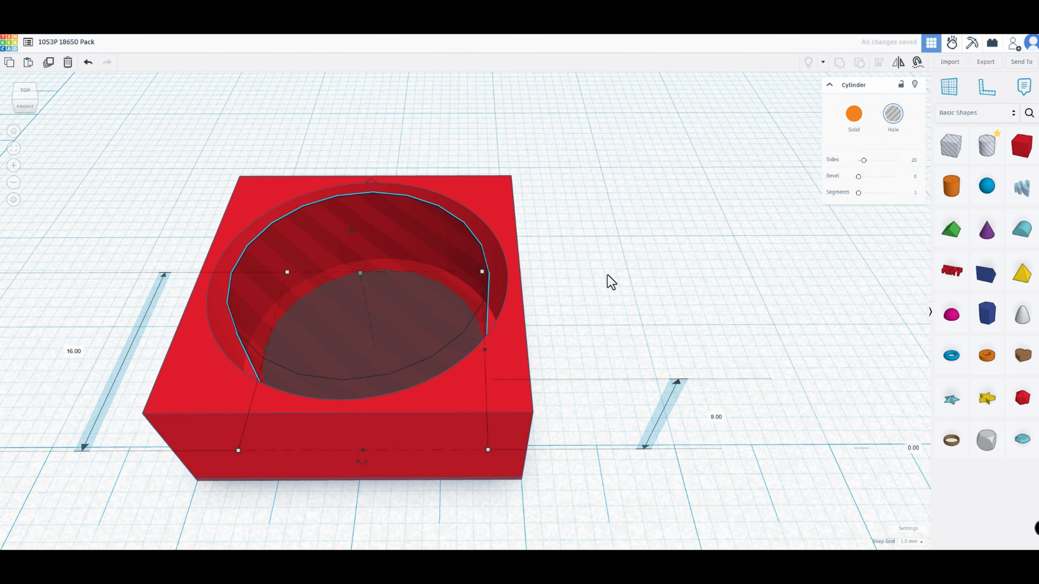
scroll(608, 275, "up", 2)
middle_click_drag(608, 275, 580, 229)
scroll(576, 216, "down", 2)
scroll(530, 211, "down", 4)
middle_click_drag(756, 176, 533, 272)
scroll(633, 238, "down", 4)
left_click(402, 422, "shift")
left_click(839, 63)
left_click(573, 253)
scroll(416, 342, "up", 1)
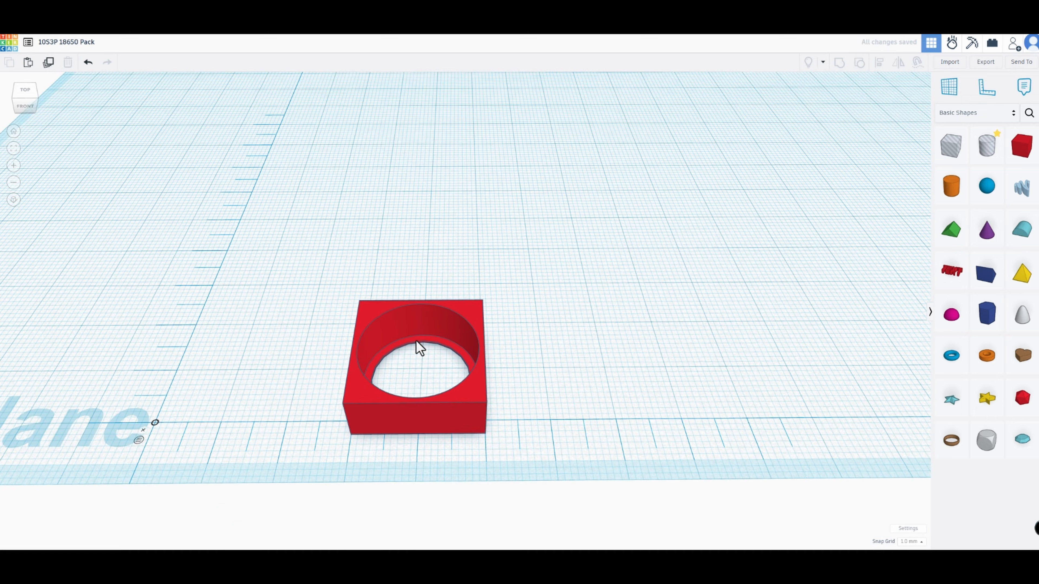
- Move the grouped cell holder to the ruler's origin
scroll(416, 342, "down", 2)
middle_click_drag(416, 341, 482, 334)
left_click_drag(486, 378, 292, 373)
left_click(442, 348)
right_click_drag(441, 348, 593, 287)
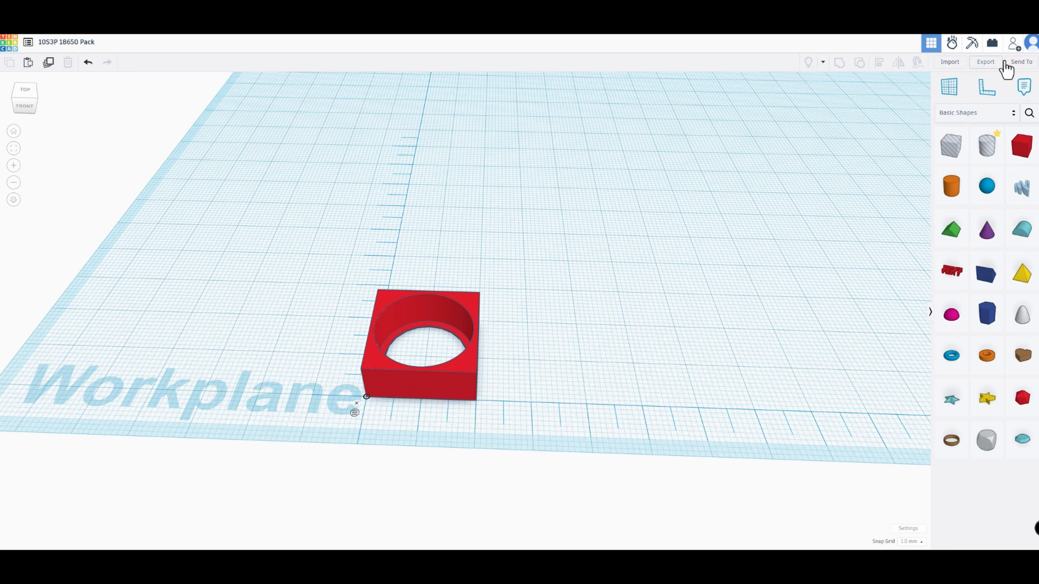
- Ungroup the cell holder, smooth the 16 mm cylinder hole by raising its sides to the maximum, and group all parts again
left_click(446, 405)
left_click(862, 67)
key("Escape")
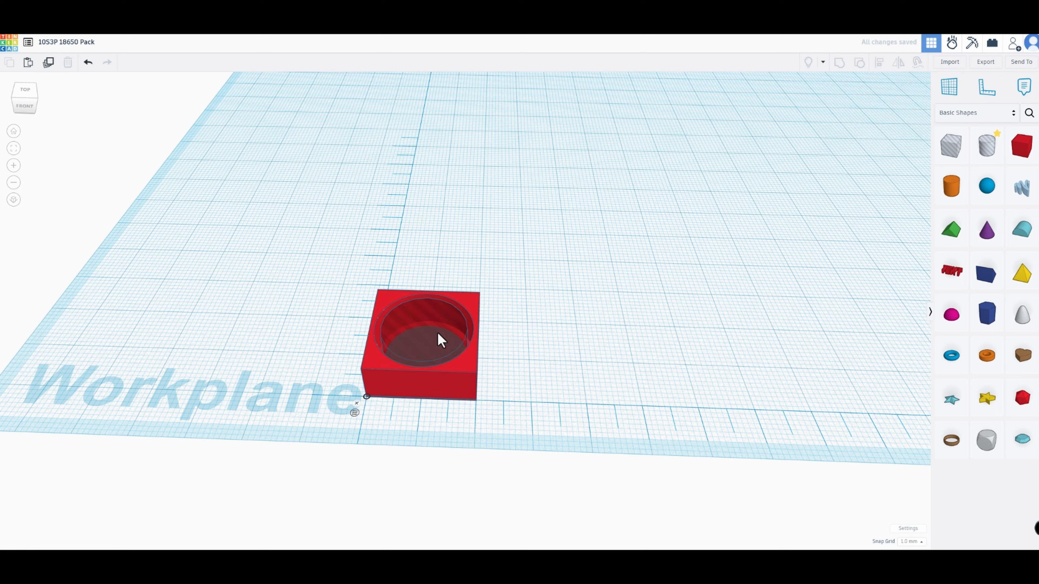
left_click(438, 334)
left_click_drag(863, 160, 916, 161)
left_click(645, 276)
key("ctrl+a")
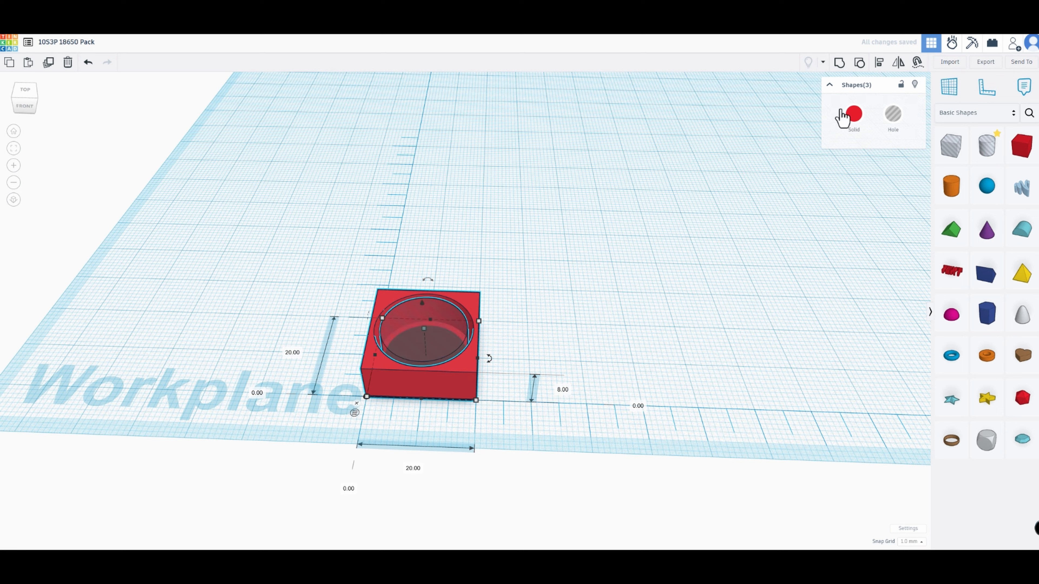
left_click(839, 63)
left_click(549, 336)
- Add a cylinder hole beside the holder with a diameter of 6 mm and a height of 8 mm
left_click_drag(997, 156, 536, 374)
key("Return")
left_click(412, 359)
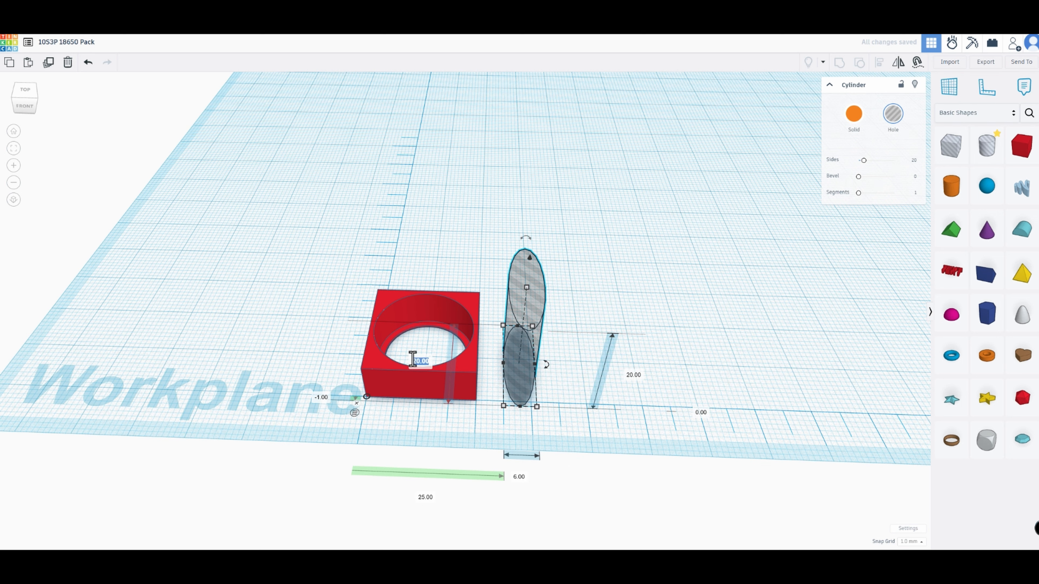
type("6")
key("Return")
type("8")
key("Return")
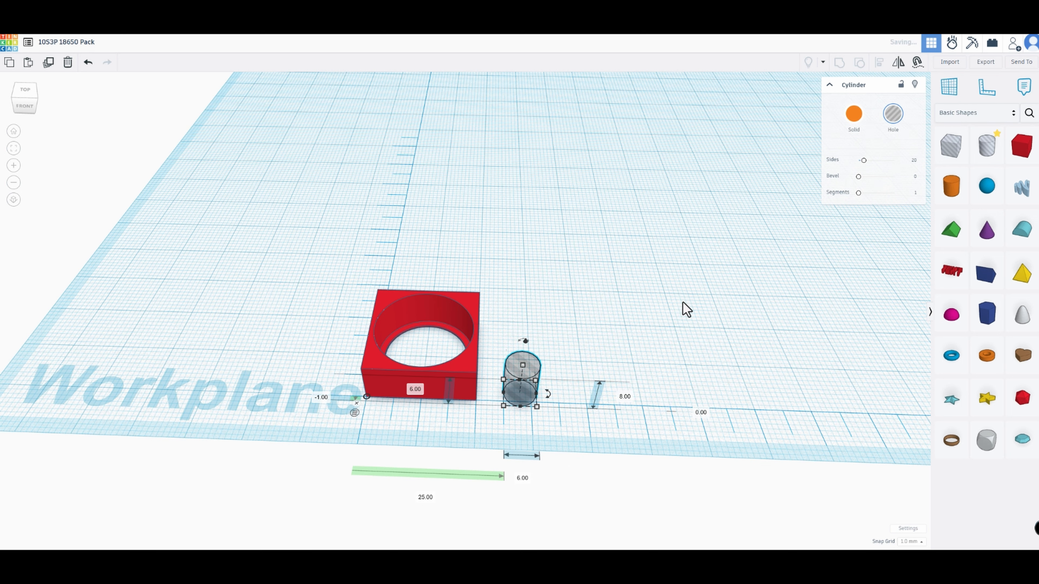
- Set the snap grid to 0.5 mm and centre the 6 mm cylinder hole on the holder's corner at the ruler origin, offset -3 mm both ways
scroll(469, 426, "up", 6)
left_click(916, 542)
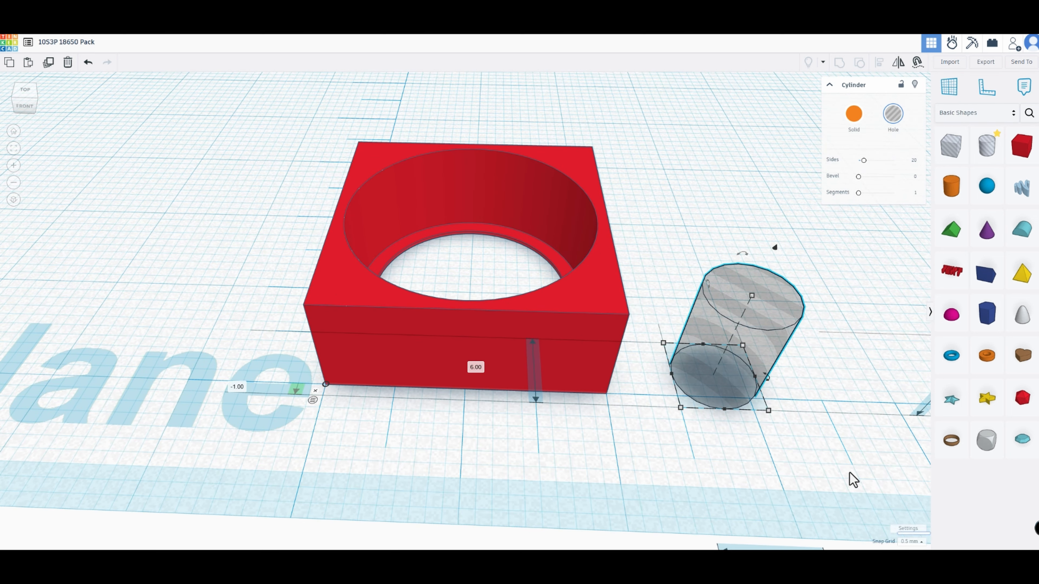
key("shift+Left")
key("shift+Left")
key("shift+Left")
key("shift+Left")
key("shift+Left")
key("shift+Left")
key("Down")
key("Down")
key("Down")
key("Down")
key("Right")
key("Right")
key("Right")
key("Right")
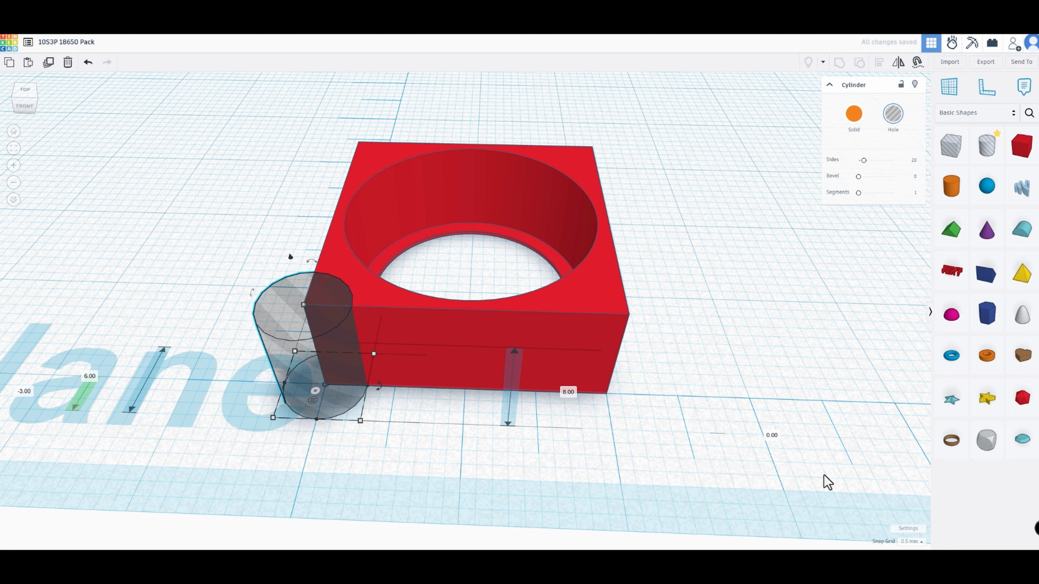
- Duplicate the 6 mm cylinder hole and move the copy along the front edge to the adjacent corner, 17 mm from the ruler origin
left_click(48, 69)
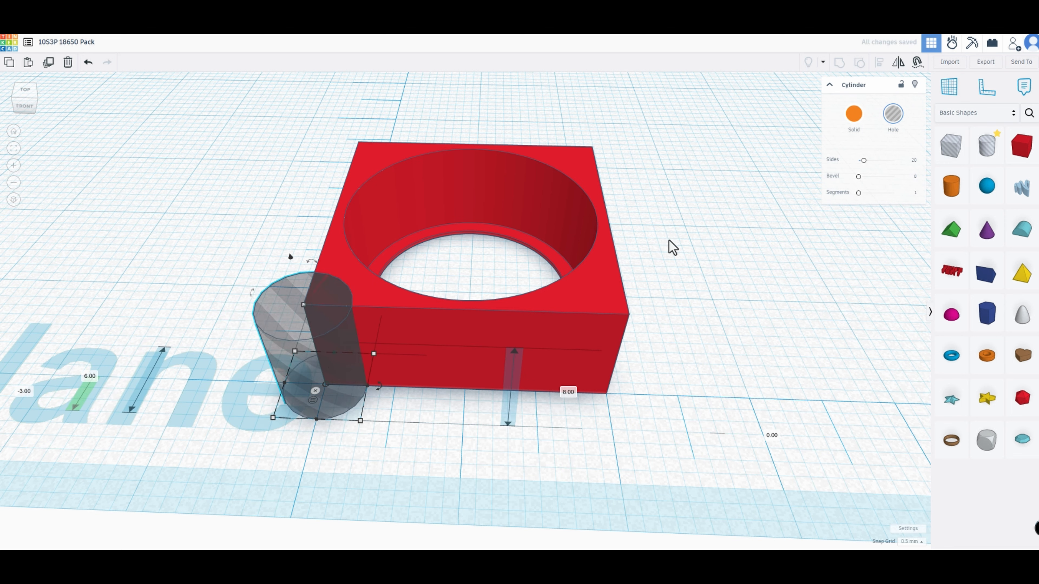
key("shift+Right")
key("shift+Right")
key("shift+Right")
key("shift+Right")
key("shift+Right")
key("shift+Right")
- Duplicate both 6 mm corner cylinder holes together and move the copies onto the holder's two back corners
right_click_drag(669, 240, 485, 276)
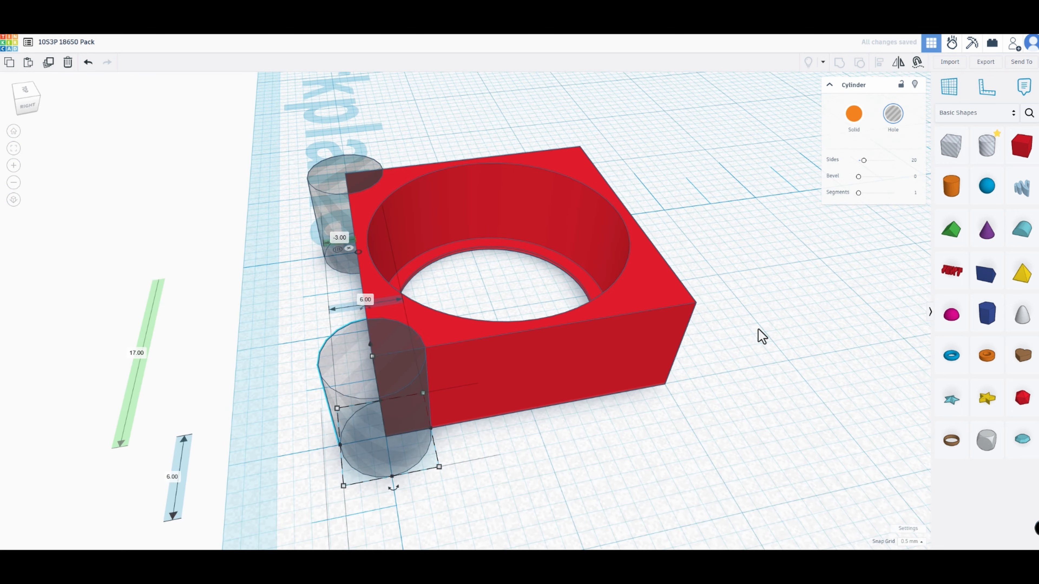
left_click(757, 329)
left_click(315, 191)
left_click(342, 360, "shift")
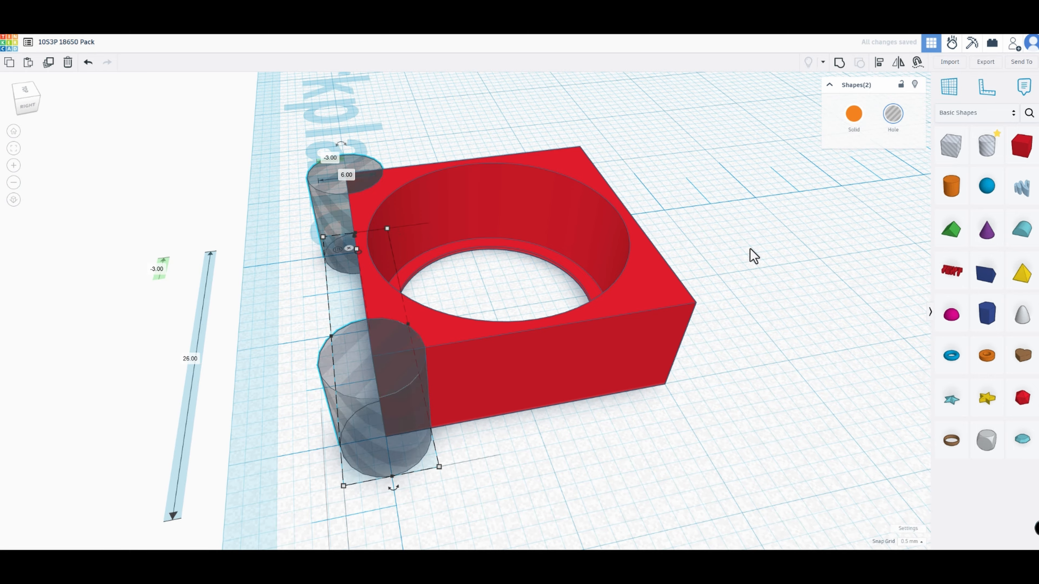
key("ctrl+d")
key("shift+Right")
key("shift+Right")
key("shift+Right")
key("shift+Right")
key("shift+Right")
key("shift+Right")
right_click_drag(847, 286, 699, 332)
key("Left")
left_click(742, 303)
right_click_drag(742, 303, 938, 397)
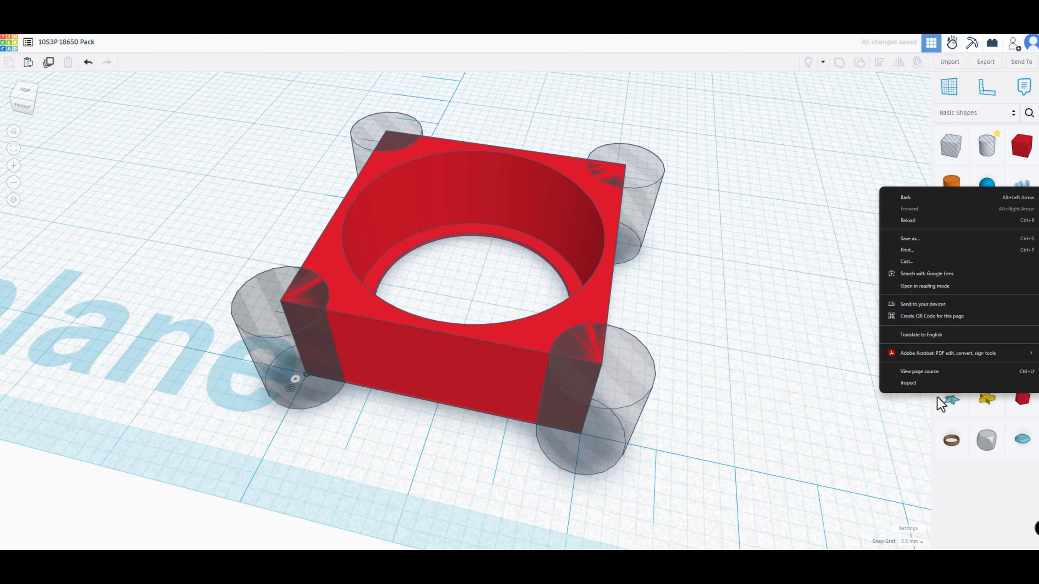
- Group the holder with its four 6 mm corner cylinder holes to cut the rounded corners out
left_click(818, 380)
scroll(789, 372, "down", 5)
right_click_drag(789, 371, 464, 184)
left_click_drag(464, 184, 225, 426)
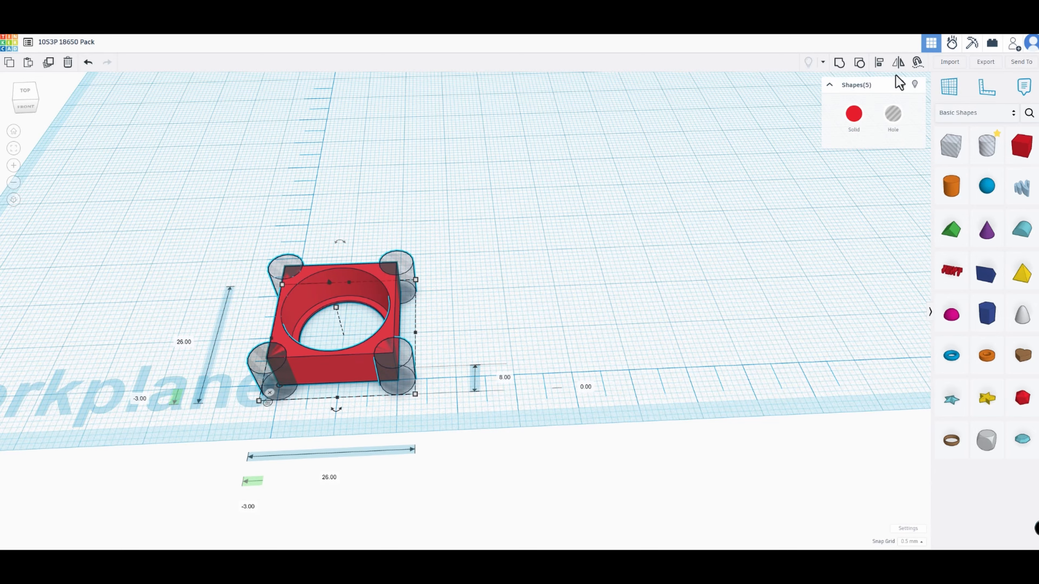
left_click(840, 67)
left_click(499, 309)
right_click_drag(501, 321, 511, 339)
scroll(522, 323, "down", 3)
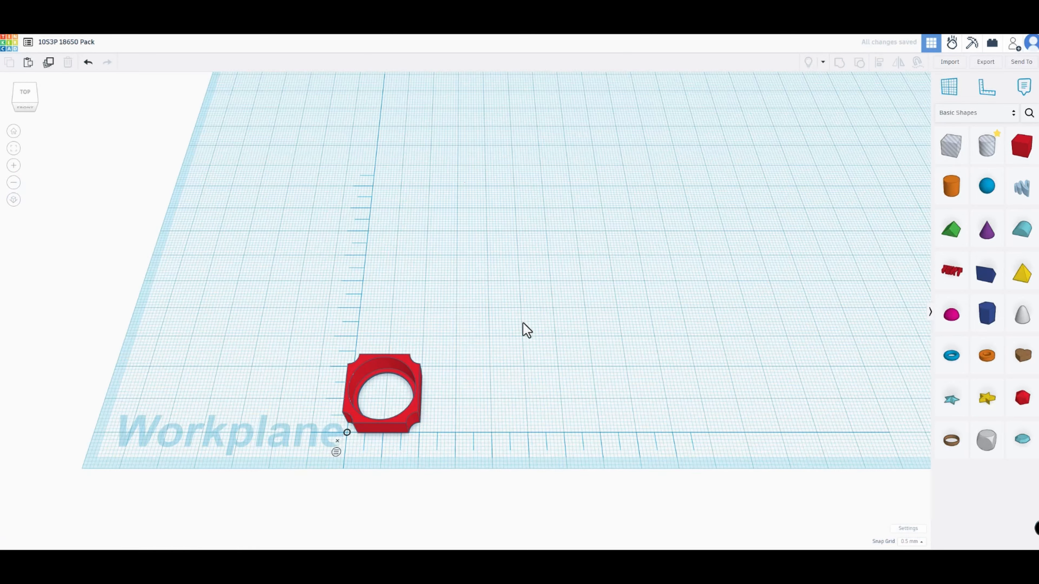
- Duplicate the single cell holder and move the copy back along the ruler so it sits 20 mm behind the original
middle_click_drag(610, 302, 563, 314)
left_click(369, 417)
key("shift+Up")
key("shift+Up")
key("shift+Up")
key("shift+Up")
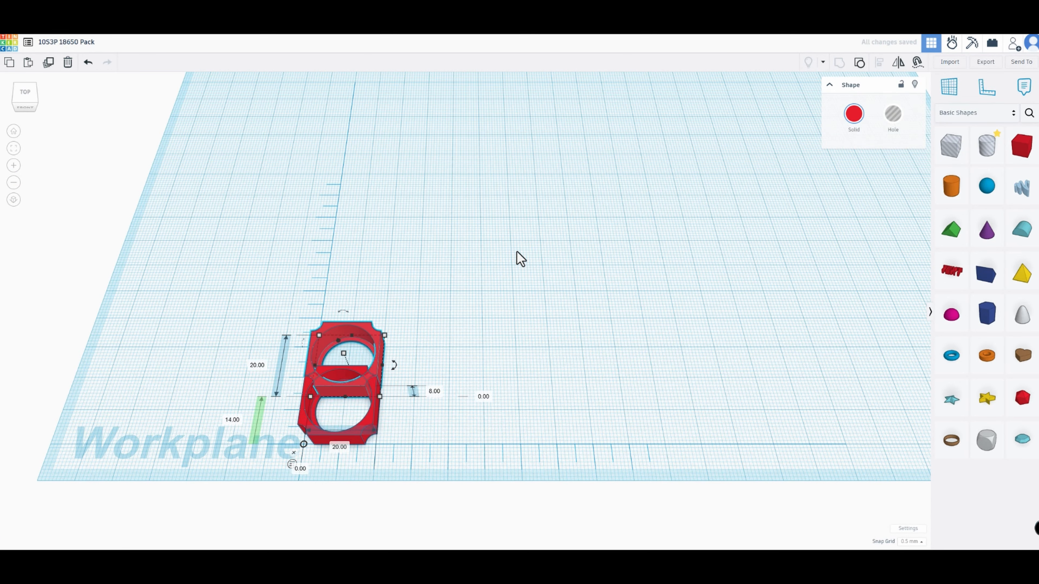
scroll(367, 367, "up", 3)
scroll(262, 285, "down", 3)
scroll(261, 284, "down", 3)
right_click_drag(532, 283, 468, 213)
middle_click_drag(469, 212, 464, 337)
right_click_drag(463, 337, 588, 382)
- Repeat the offset duplication at 20 mm spacing to build a single column of ten cell holders
left_click(48, 62)
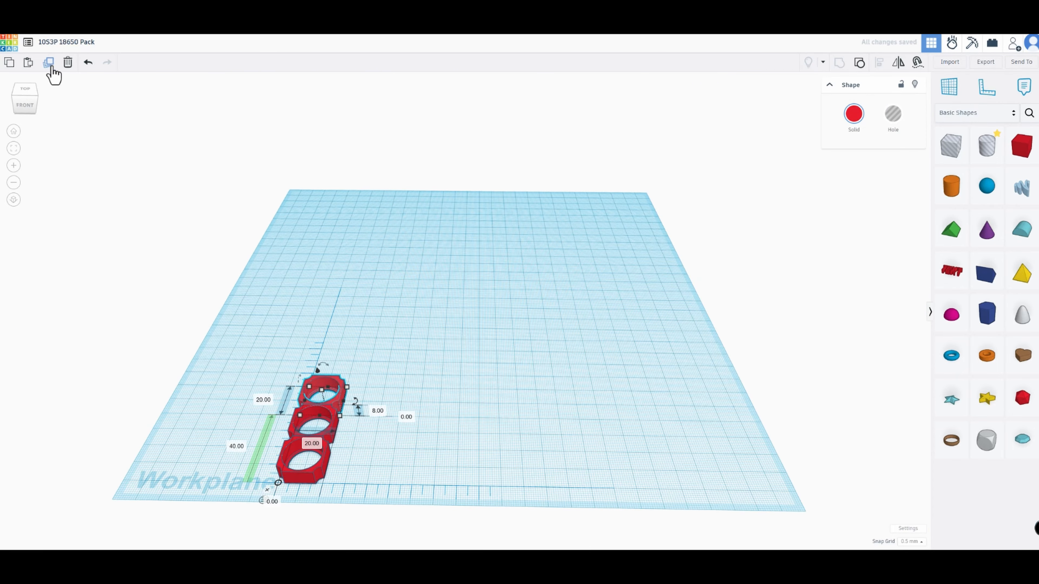
left_click(48, 62)
left_click(49, 62)
left_click(469, 302)
scroll(434, 320, "up", 3)
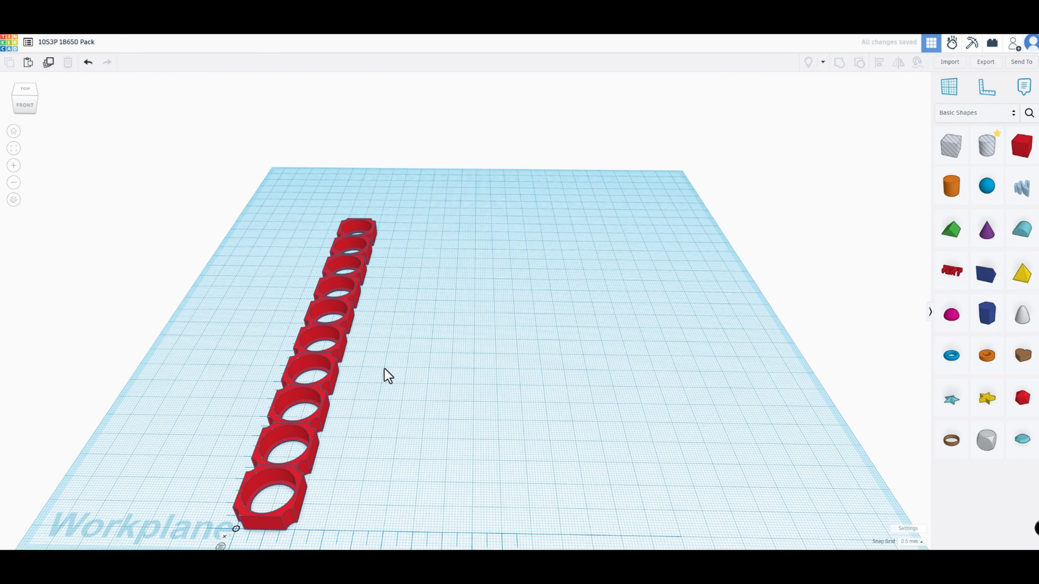
- Duplicate all ten holders together and move the copied column sideways to 20 mm from the ruler origin
middle_click_drag(385, 369, 408, 323)
right_click_drag(466, 347, 470, 266)
mouse_move(455, 200)
left_mouse_down()
mouse_move(421, 271)
mouse_move(430, 303)
left_mouse_up()
mouse_move(434, 313)
right_mouse_down()
mouse_move(496, 294)
mouse_move(407, 261)
right_mouse_up()
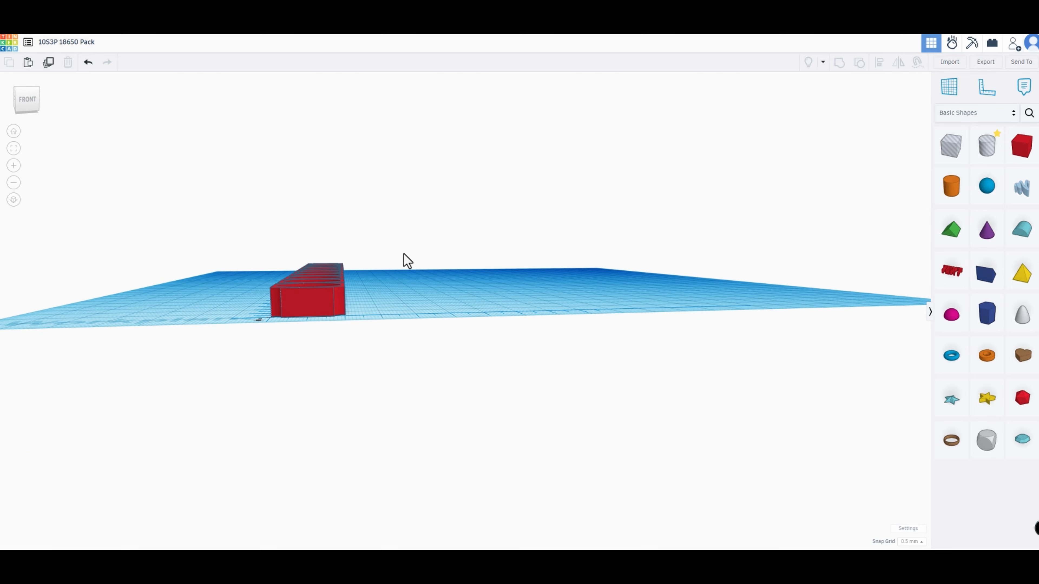
left_click_drag(328, 346, 323, 347)
right_click_drag(526, 266, 534, 317)
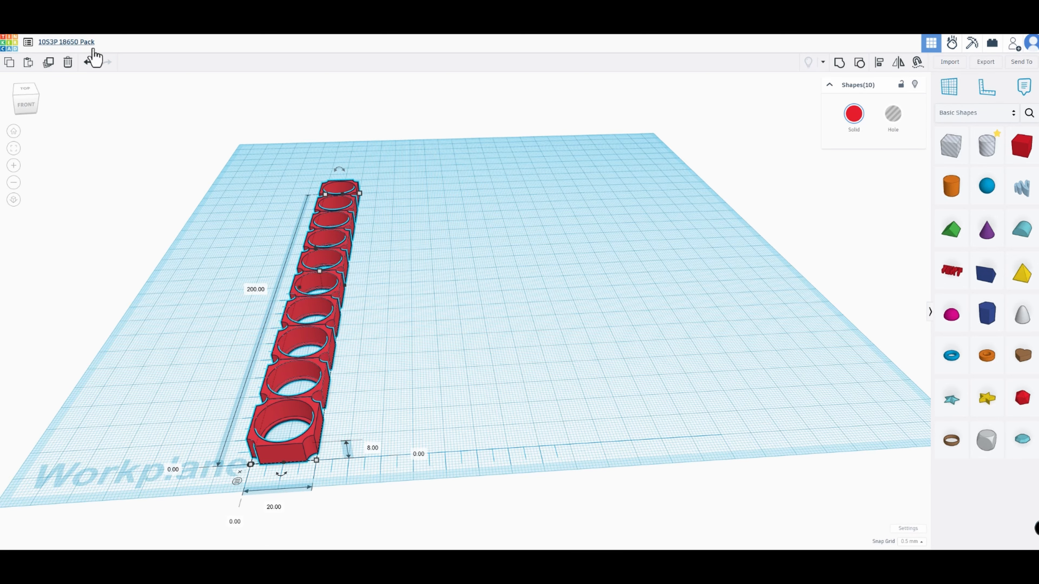
key("ctrl+d")
key("shift+Right")
key("shift+Right")
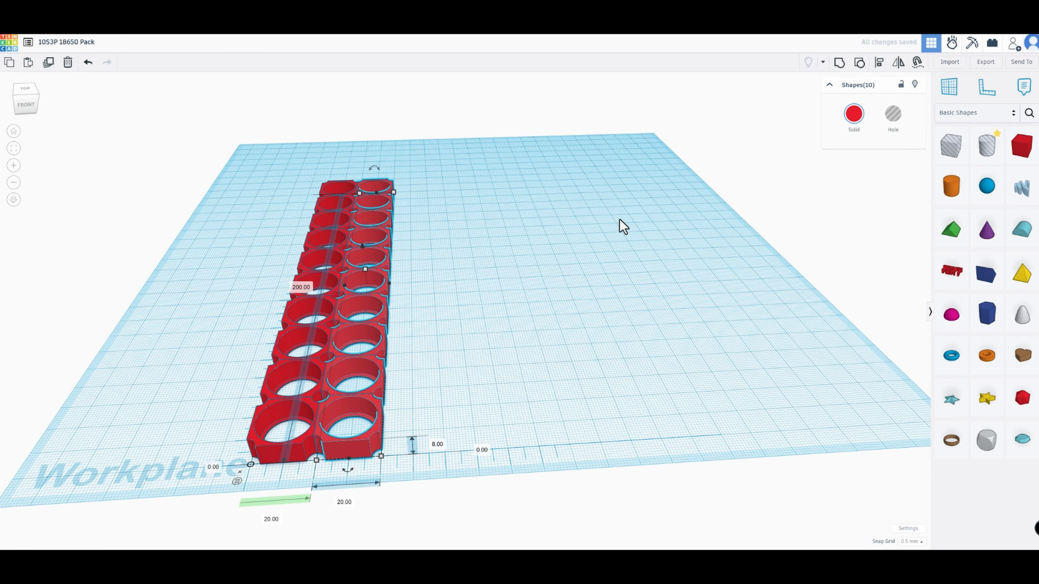
- Duplicate the second column of ten holders and place the copy beside it as the third column
left_click(512, 258)
right_click_drag(429, 204, 474, 240)
left_click_drag(454, 241, 379, 314)
right_click_drag(583, 213, 572, 241)
key("ctrl+d")
key("shift+Right")
key("shift+Right")
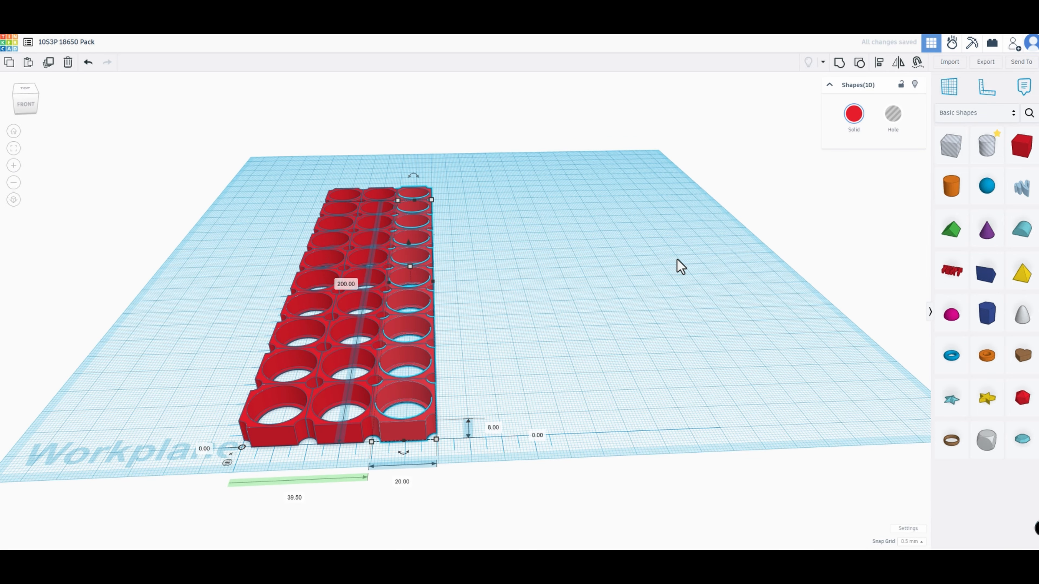
- Select all 30 holders and ungroup them to expose their corner cylinder holes
left_click(771, 297)
right_click_drag(588, 351, 552, 403)
left_click_drag(537, 122, 182, 506)
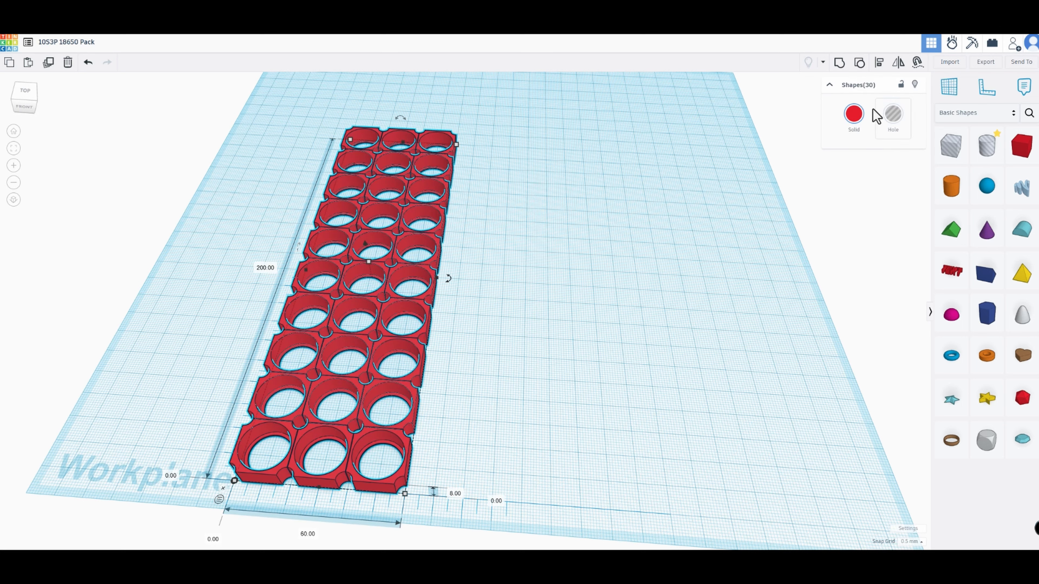
left_click(842, 62)
key("ctrl+shift+g")
left_click(506, 195)
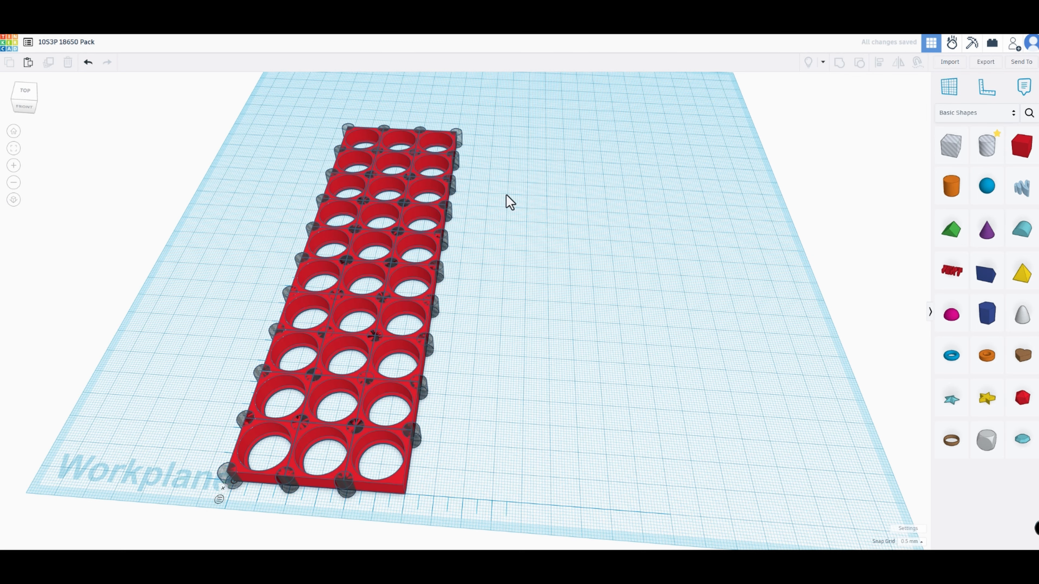
- Delete the cylinder holes at the outer corners of the three-by-ten array
left_click(346, 129)
key("Delete")
left_click(224, 473)
key("Delete")
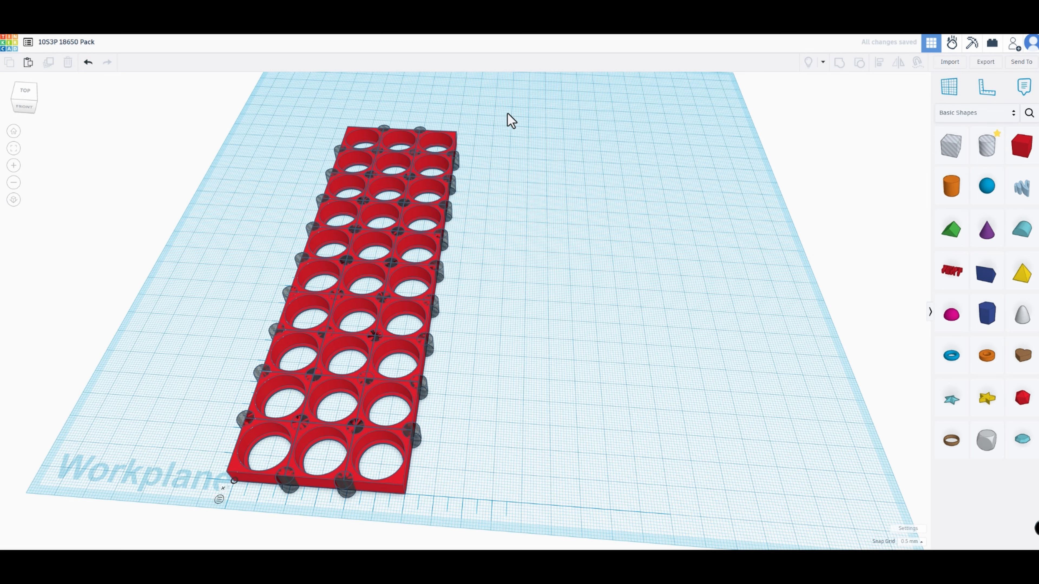
- Select every holder and remaining cylinder hole and group them into one battery tray
left_click_drag(136, 523, 137, 523)
left_click(836, 65)
left_click(581, 366)
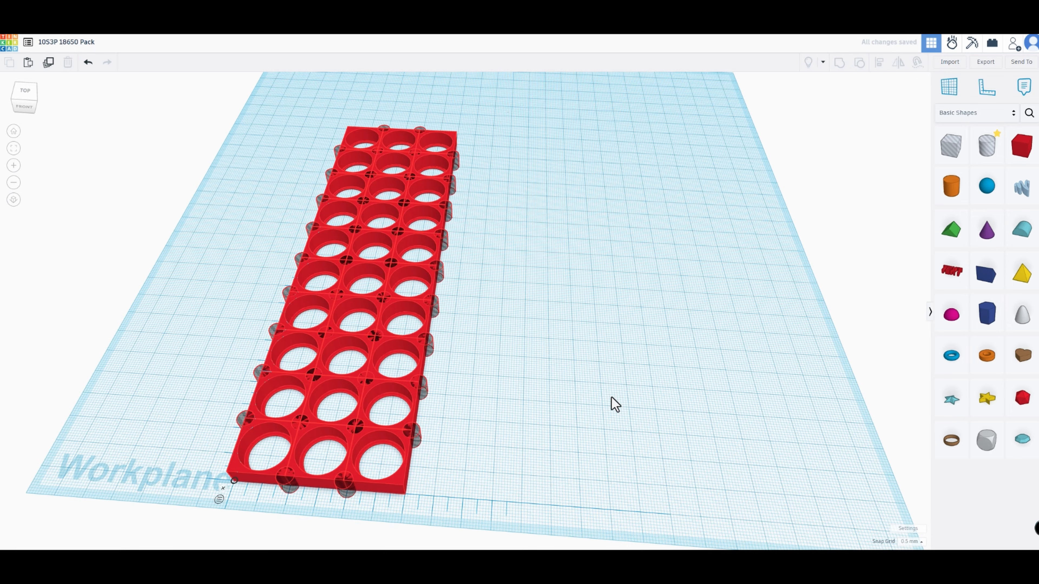
- Add a solid cylinder beside the tray with a height of 64 mm and 64 sides
right_click_drag(520, 398, 626, 390)
left_click_drag(951, 186, 565, 367)
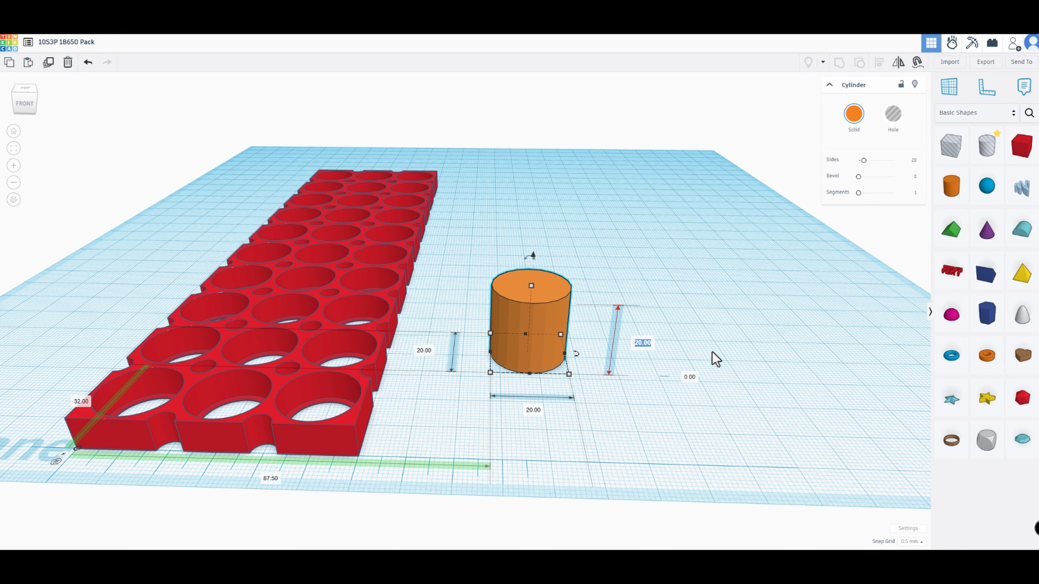
key("Return")
right_click_drag(621, 240, 509, 290)
left_click_drag(864, 164, 897, 165)
- Set the cylinder's width and depth to 18 mm
left_click(856, 116)
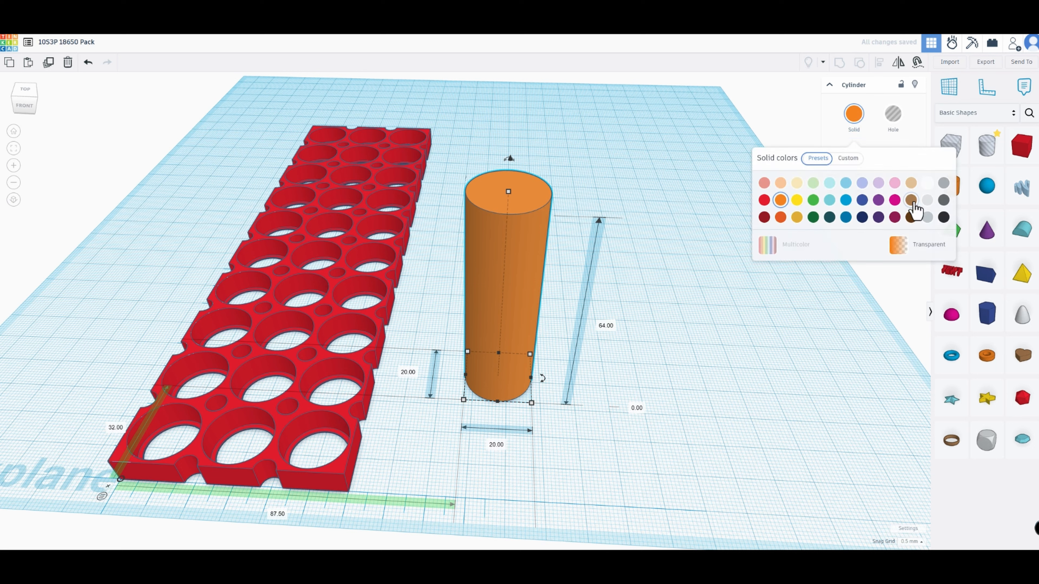
left_click(545, 436)
left_click(529, 349)
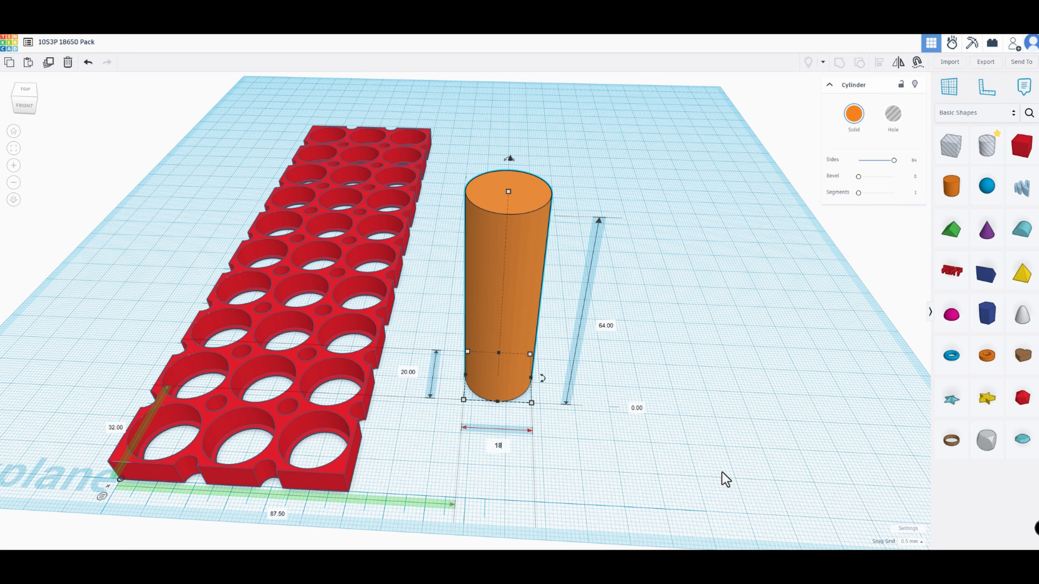
key("Return")
left_click(408, 372)
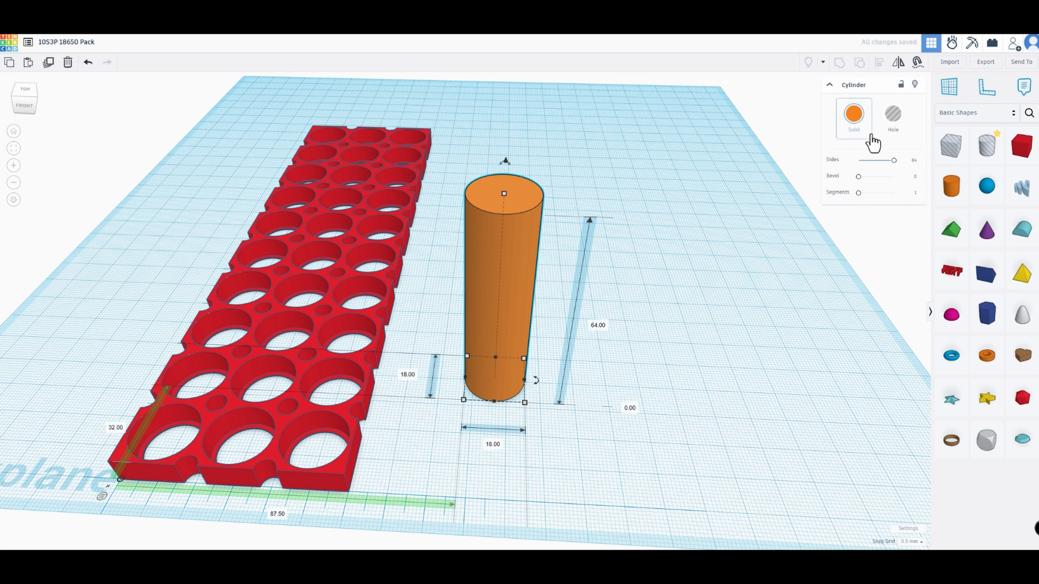
left_click(690, 285)
- Duplicate the 18 mm cylinder and move the copy alongside it, away from the tray, to 109 mm from the ruler origin
left_click(513, 259)
left_click(51, 68)
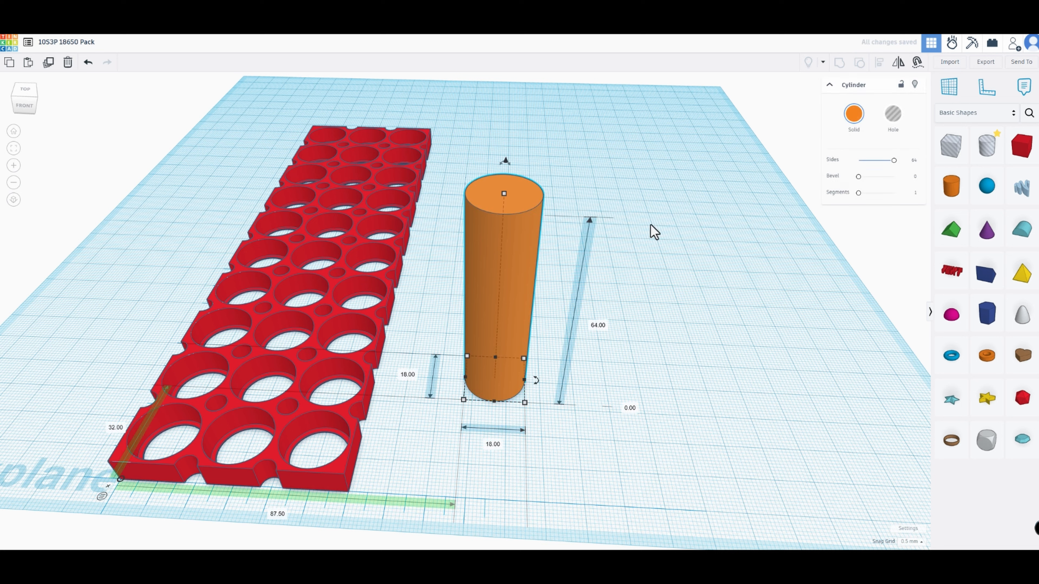
key("Right")
key("Right")
key("Right")
key("Right")
key("Right")
key("Right")
key("Right")
key("Right")
key("Right")
key("Right")
key("Right")
key("Right")
key("Right")
key("Right")
key("Right")
key("Right")
key("Right")
key("Right")
key("Right")
key("Right")
key("Right")
key("Right")
key("Right")
key("Right")
key("Right")
key("Right")
key("Right")
key("Right")
key("Right")
key("Right")
key("Right")
key("Right")
- Colour the original cylinder green and its copy light grey
left_click(485, 283)
left_click(851, 117)
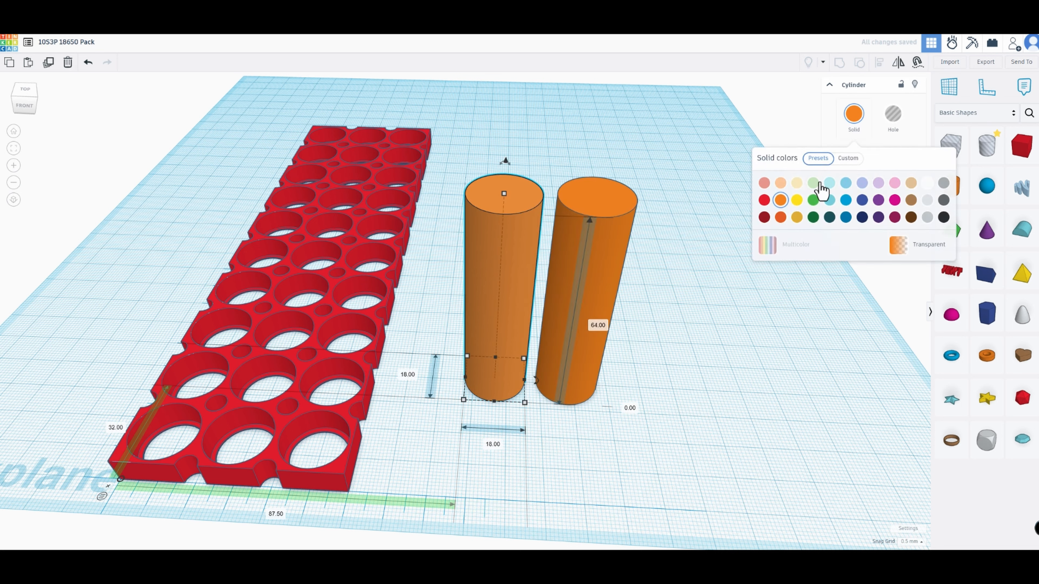
left_click(600, 301)
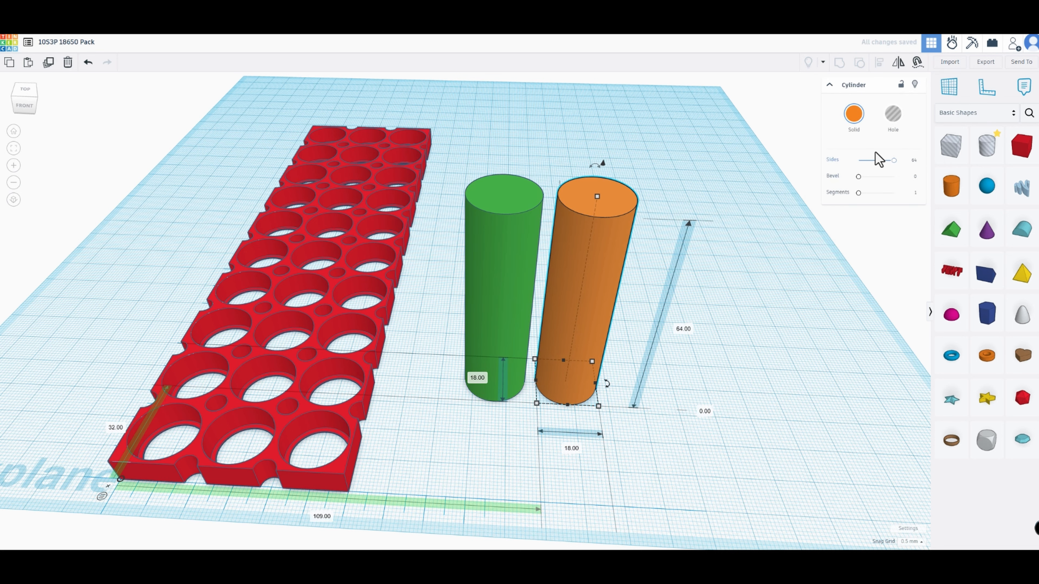
left_click(861, 125)
left_click(767, 231)
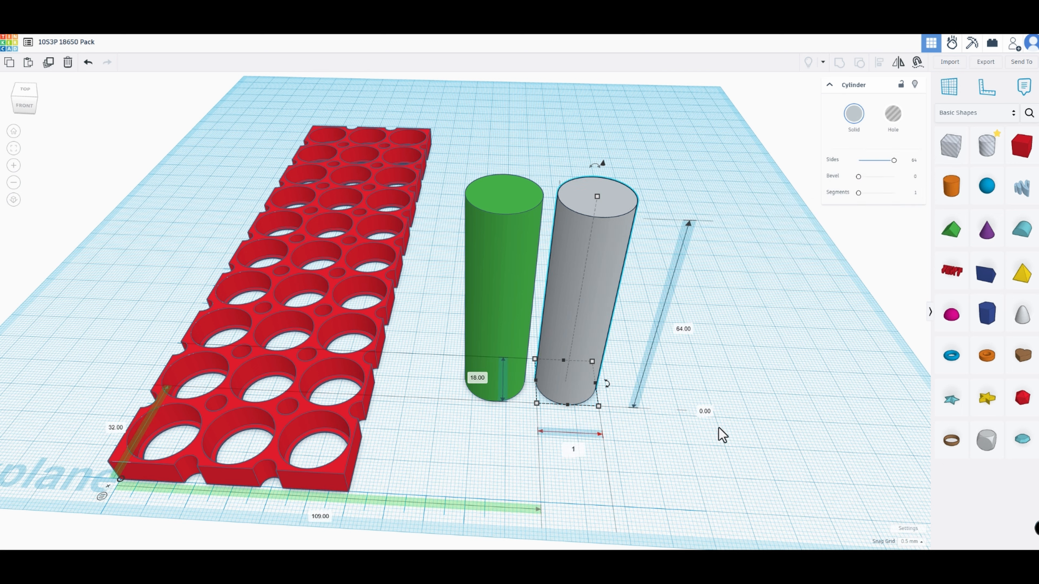
- Resize the grey cylinder to 15 mm diameter and 65 mm height, and round its ends with a three-segment bevel
key("Return")
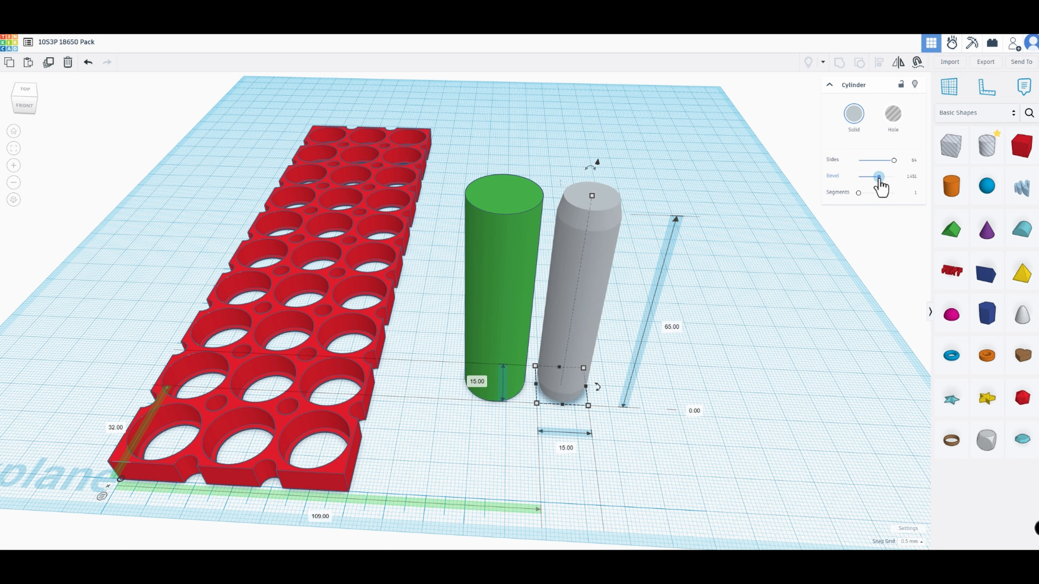
left_click_drag(858, 196, 862, 195)
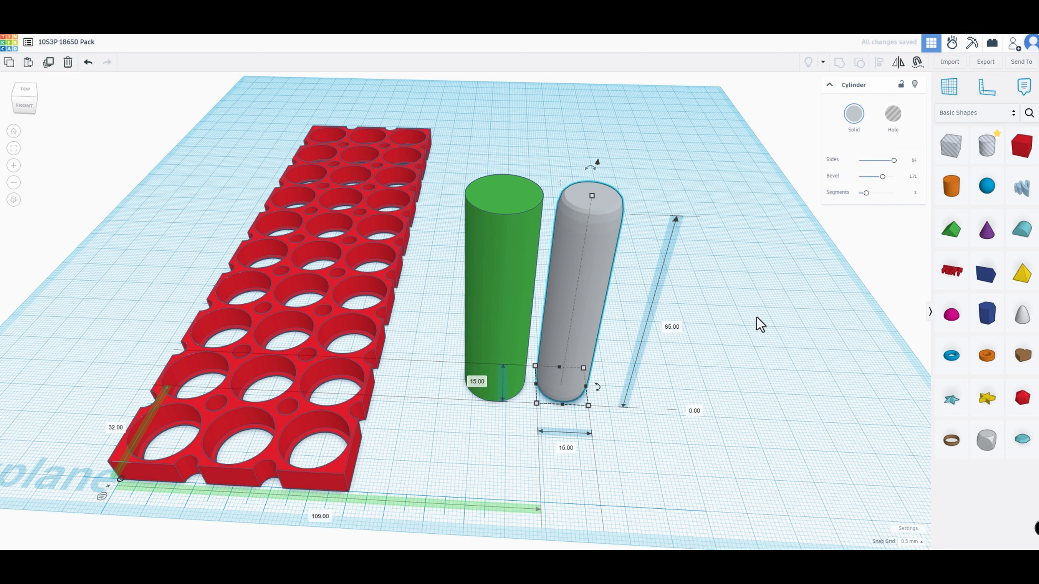
- Move the grey cylinder into the green one and align the two on their centres to form a cell
left_click_drag(581, 328, 506, 324)
left_click_drag(603, 151, 480, 275)
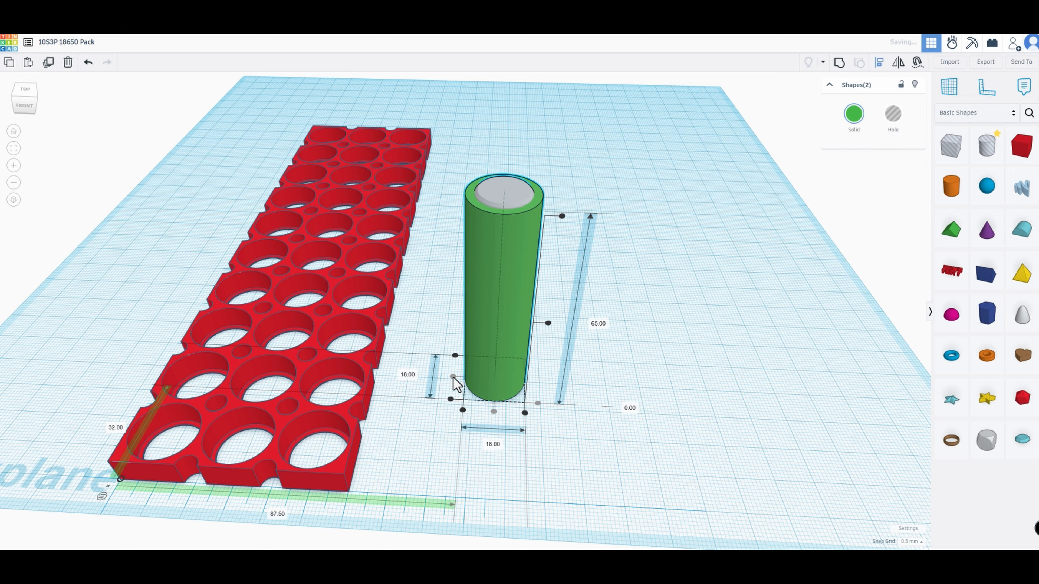
right_click_drag(654, 376, 653, 454)
left_click(672, 378)
- Select both cell cylinders and move them from the top view to 41 mm and 0 mm from the ruler origin
left_click(25, 96)
middle_click_drag(614, 364, 659, 196)
left_click_drag(662, 182, 545, 293)
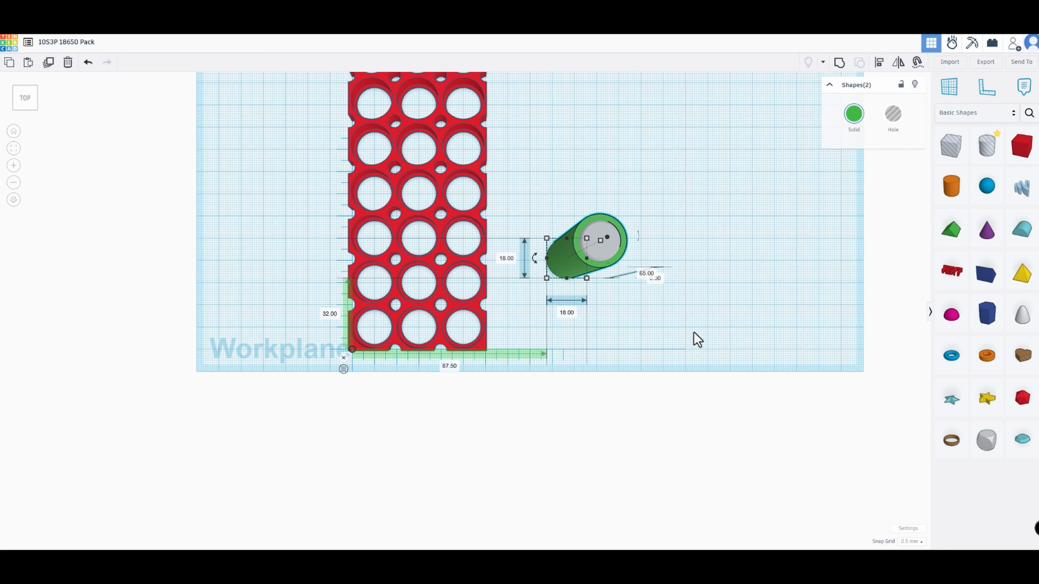
key("shift+Down")
key("shift+Down")
key("shift+Down")
scroll(602, 330, "up", 3)
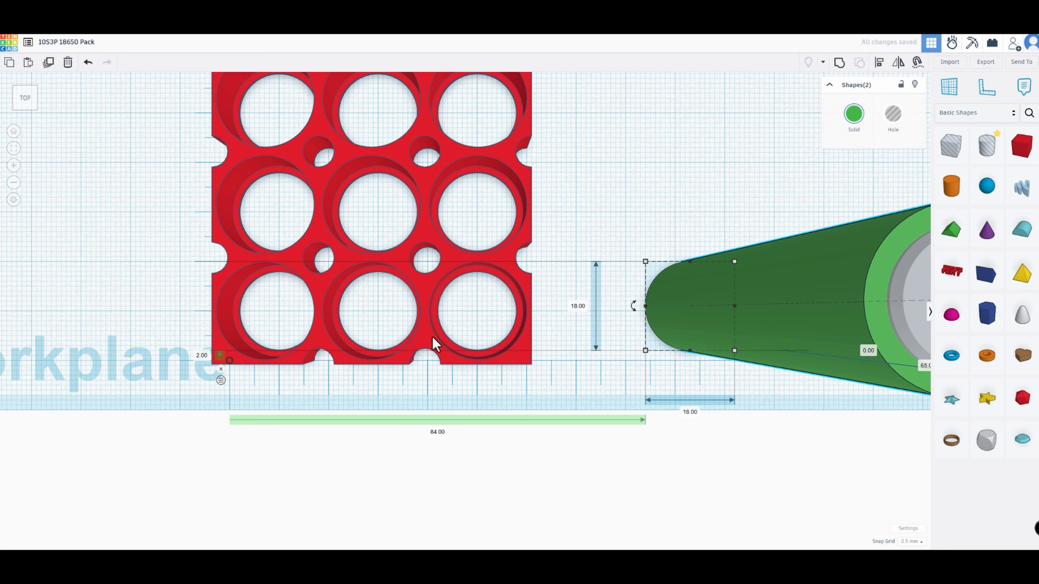
key("shift+Left")
key("shift+Left")
key("shift+Left")
key("shift+Left")
key("shift+Left")
key("shift+Left")
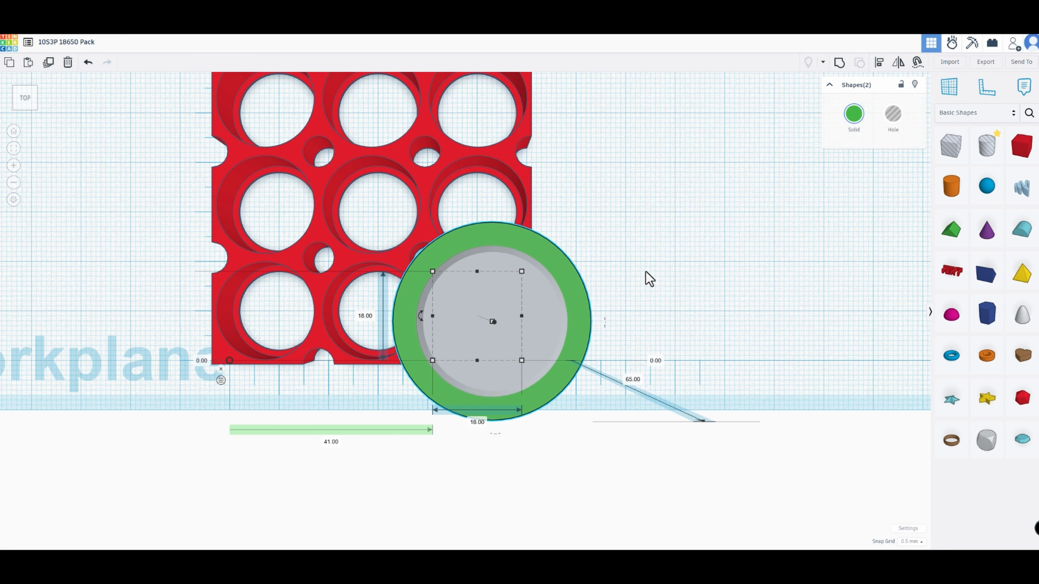
- Move the cell into the middle socket of the front row, 21 mm and 1.5 mm from the ruler origin
key("Left")
key("Left")
key("Left")
key("Left")
key("Left")
key("Left")
right_click_drag(701, 324, 653, 236)
scroll(717, 270, "down", 2)
key("Left")
key("Left")
key("Left")
key("Left")
key("Left")
key("Left")
key("Left")
key("Left")
key("Left")
key("Left")
key("Left")
key("Left")
key("Left")
key("Left")
key("Left")
key("Left")
key("Left")
key("Up")
key("Up")
key("Up")
left_click(717, 281)
- Duplicate the cell and move the copy into the front corner socket, 1.5 mm from the ruler origin both ways
left_click(551, 120)
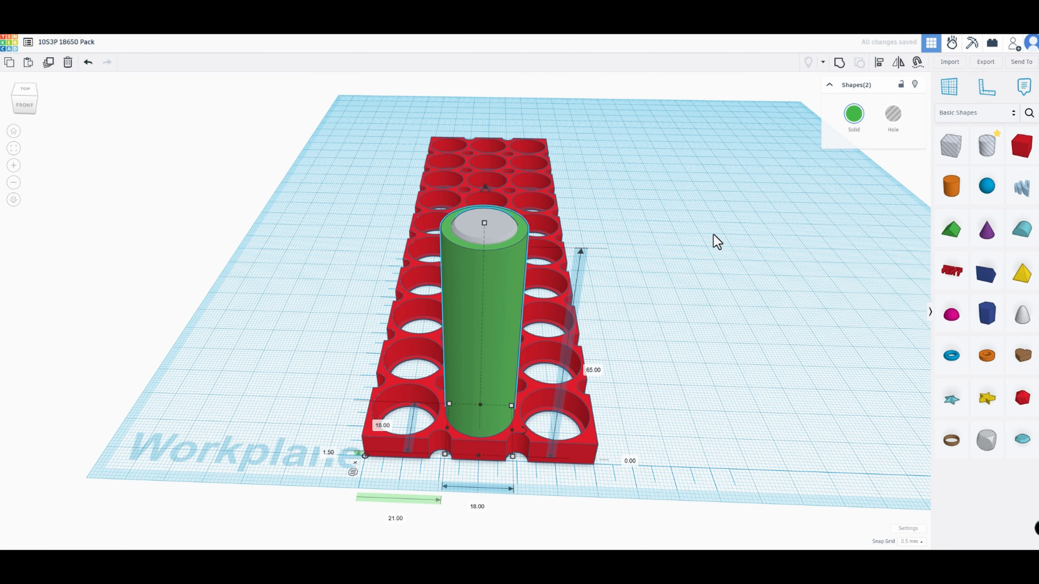
key("shift+Left")
key("shift+Left")
key("Left")
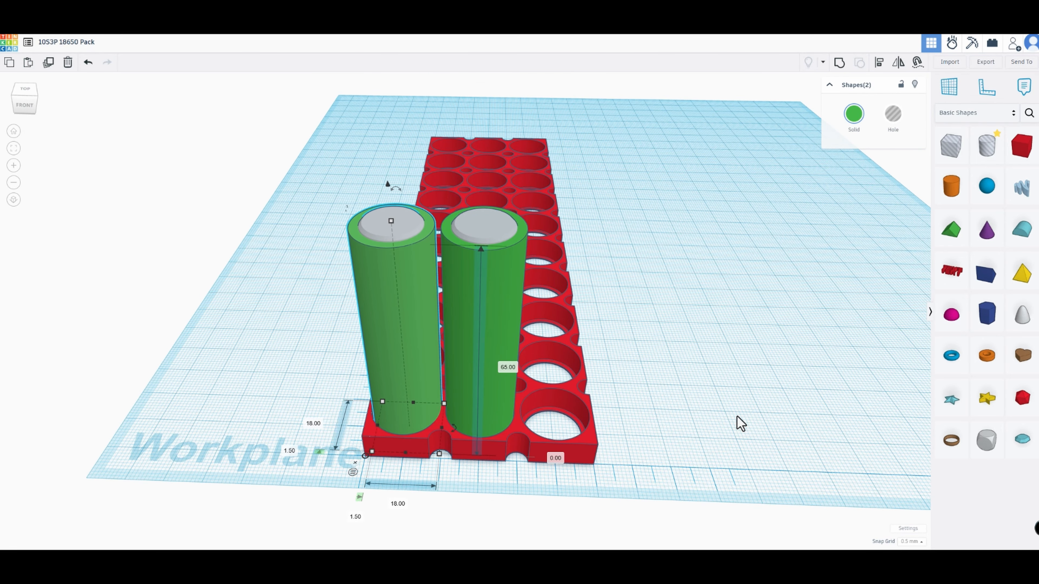
- Duplicate the cell and move the copy into the last empty socket of the front row
right_click_drag(740, 423, 777, 282)
left_click(706, 345)
left_click(760, 208)
key("ctrl+d")
key("Right")
key("Right")
key("Right")
key("Right")
key("Right")
key("Right")
key("Right")
key("Right")
key("Right")
key("Right")
key("Right")
key("Right")
key("Right")
key("Right")
key("Right")
key("Right")
key("Right")
key("Right")
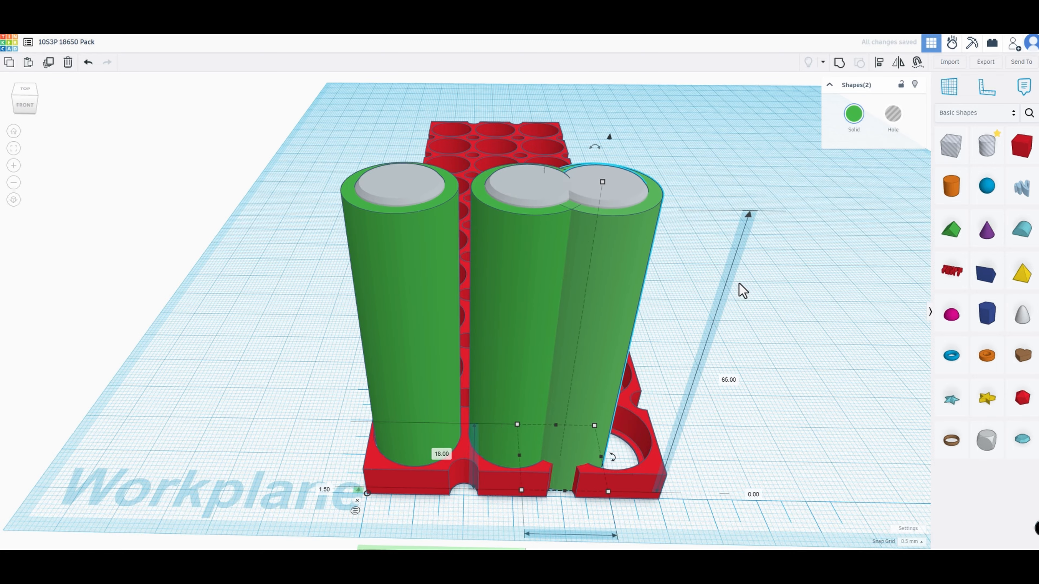
- Select all three cells of the first row and try repeating the row along the tray by duplication
right_click_drag(845, 284, 343, 145)
left_click(664, 341)
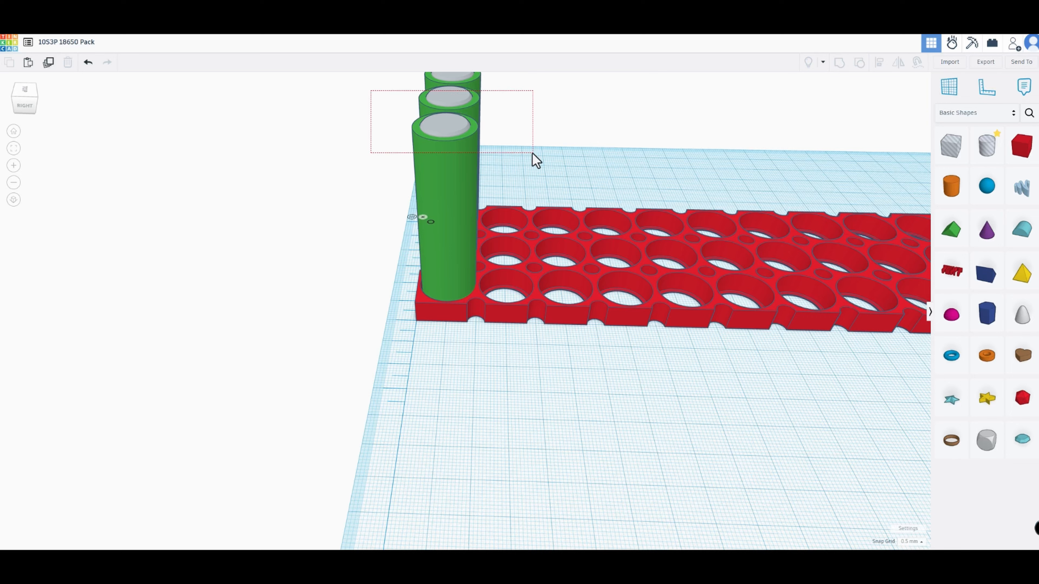
left_click_drag(533, 153, 532, 153)
left_click_drag(378, 152, 378, 152)
right_click_drag(587, 144, 577, 142)
left_click_drag(579, 139, 573, 147)
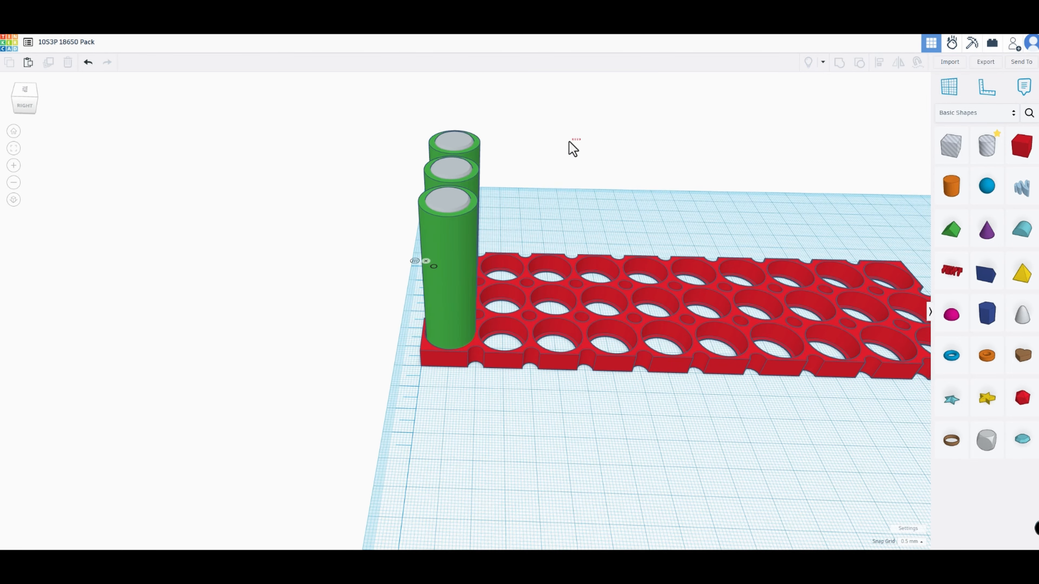
left_click_drag(377, 223, 377, 224)
right_click_drag(377, 223, 595, 403)
left_click(49, 62)
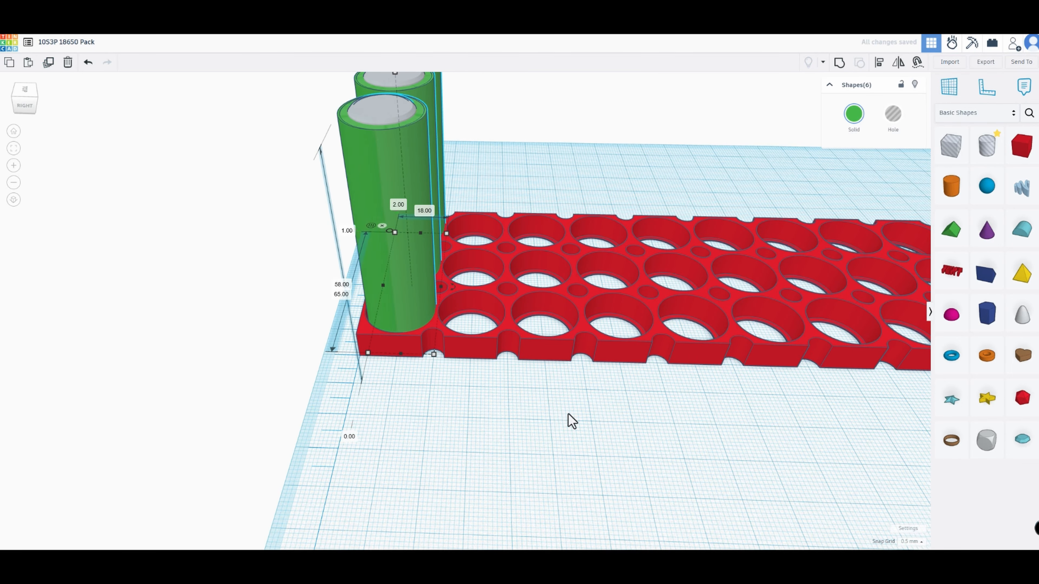
scroll(473, 387, "up", 8)
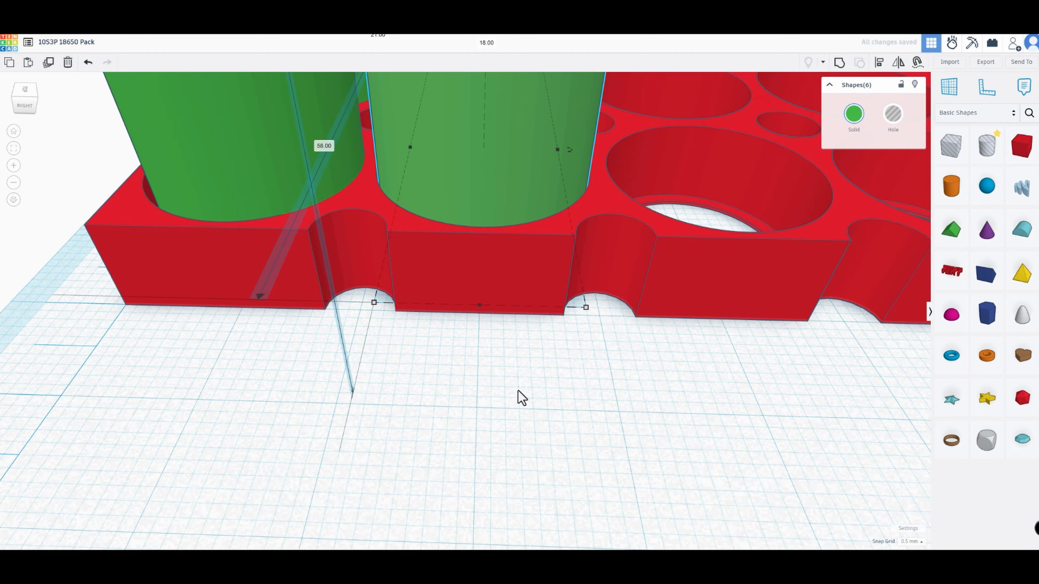
scroll(110, 150, "down", 2)
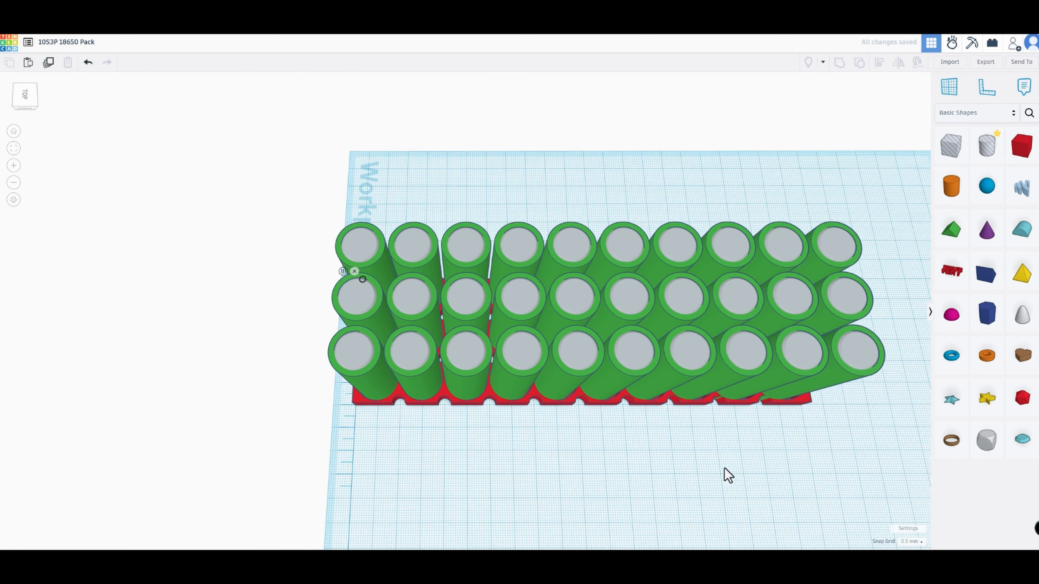
- Undo the row duplications back to the first row of three cells
right_click_drag(724, 469, 664, 414)
left_click(87, 63)
left_click(88, 63)
left_click(87, 63)
left_click(87, 63)
left_click(87, 63)
left_click(87, 64)
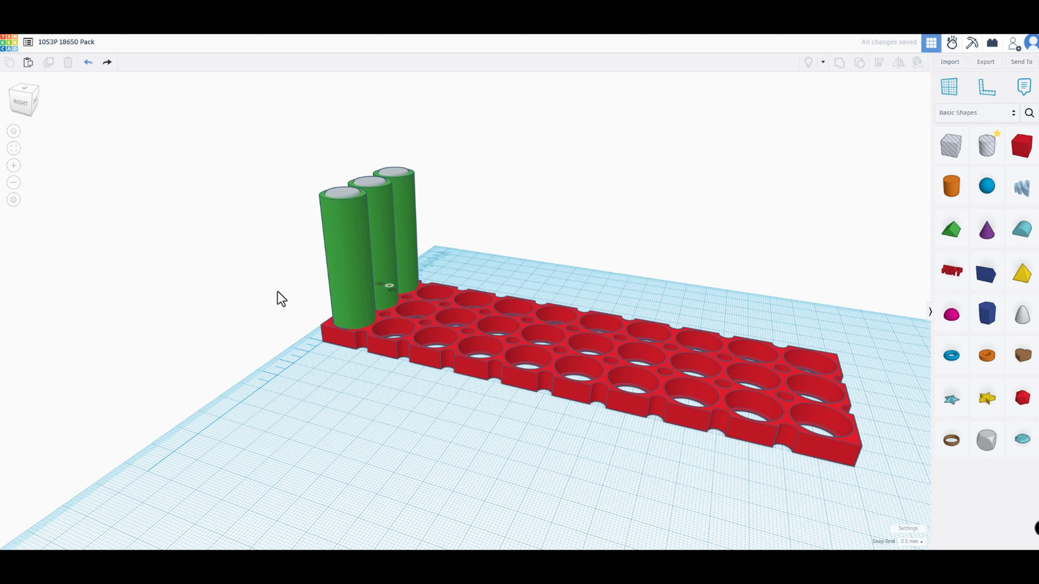
- Try duplicating the first row of cells and shifting the copy to 20 mm from the ruler origin along the tray
right_click_drag(278, 292, 397, 477)
scroll(472, 441, "up", 3)
right_click_drag(472, 440, 554, 158)
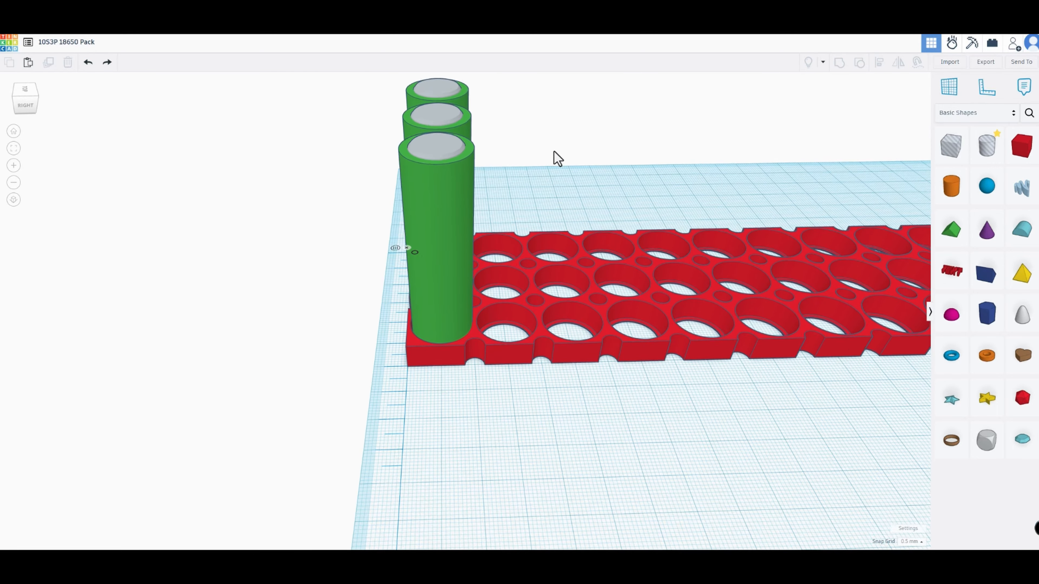
left_click_drag(350, 94, 463, 187)
left_click(49, 64)
scroll(610, 404, "up", 5)
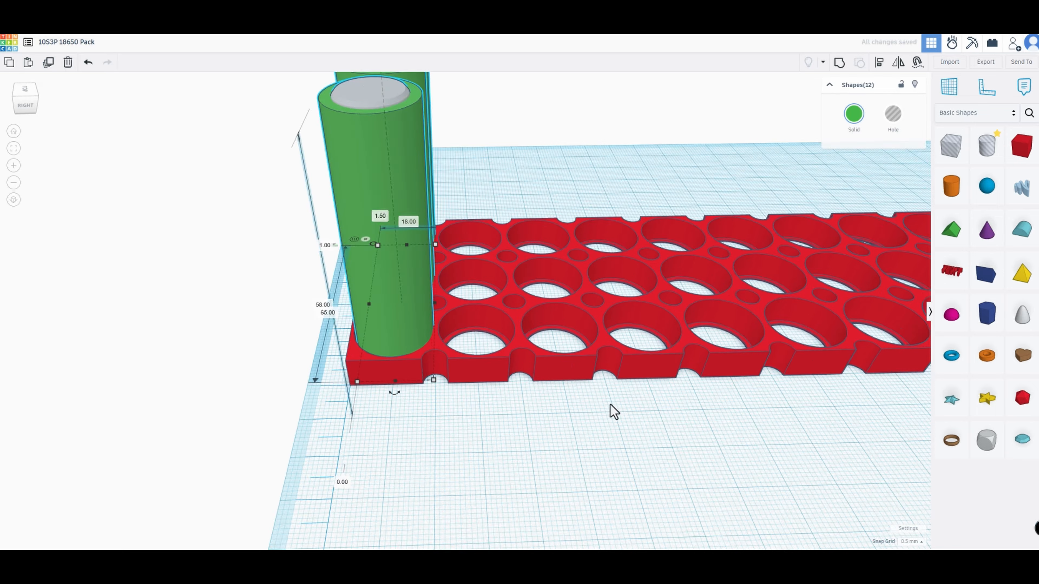
key("shift+Right")
key("shift+Right")
key("shift+Right")
key("shift+Right")
key("Right")
key("Left")
key("Left")
key("Left")
key("Left")
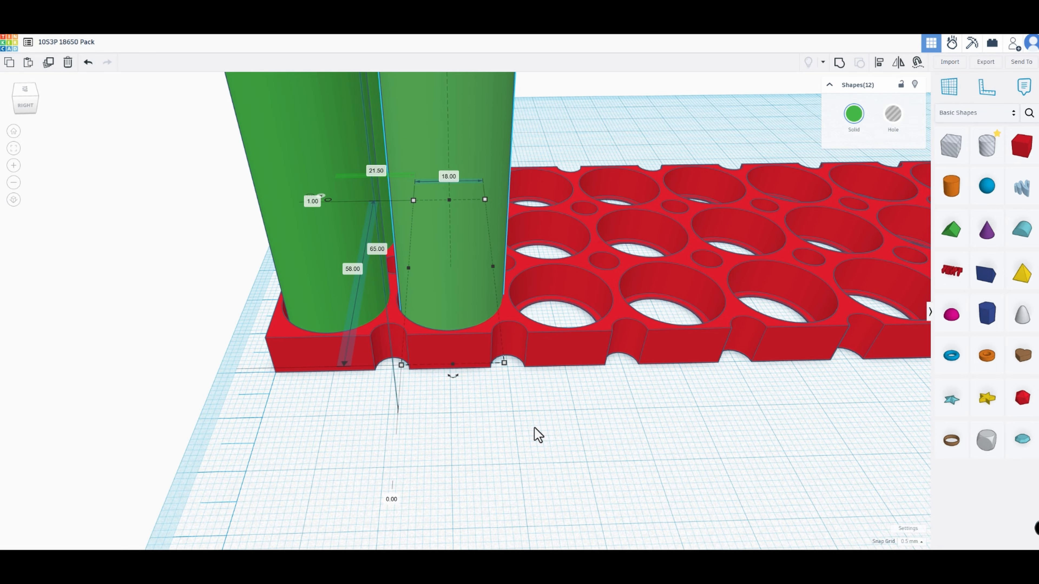
mouse_move(534, 428)
right_mouse_down()
mouse_move(520, 484)
mouse_move(595, 456)
mouse_move(526, 432)
right_mouse_up()
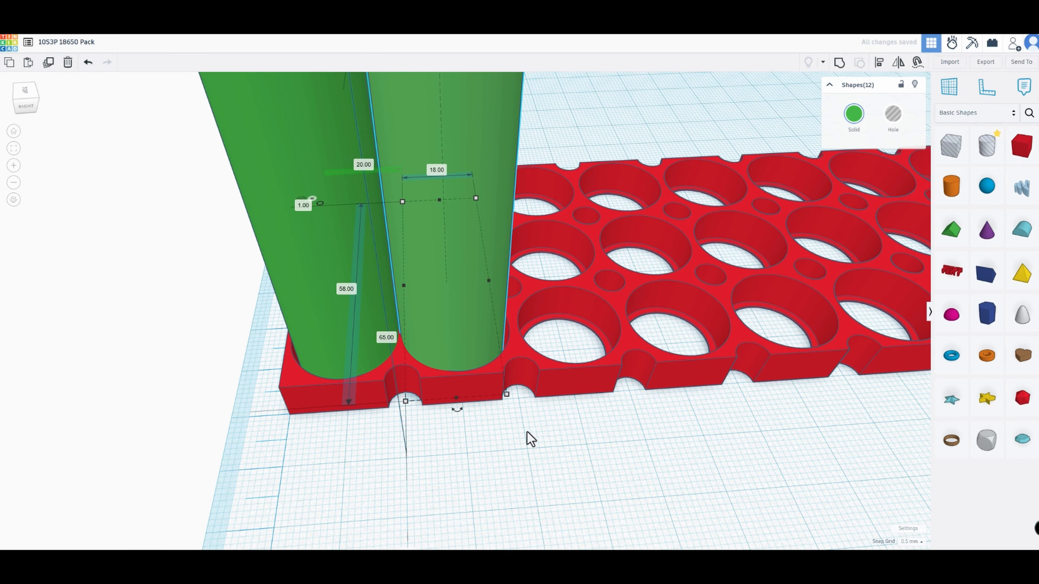
scroll(621, 448, "down", 6)
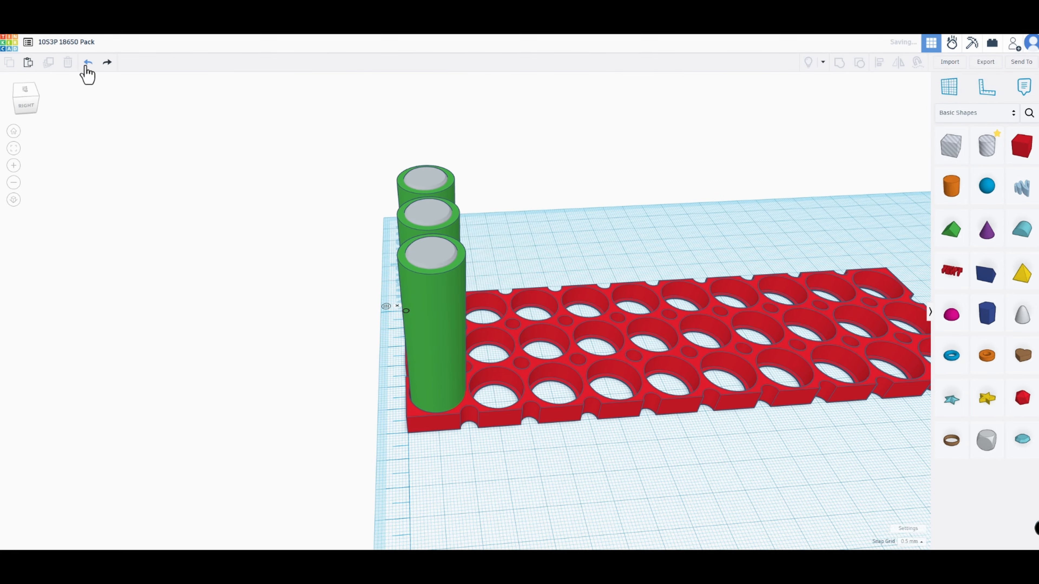
- Shift the first row of three cells to 1 mm from the ruler origin along the tray's length
scroll(492, 239, "up", 2)
key("Left")
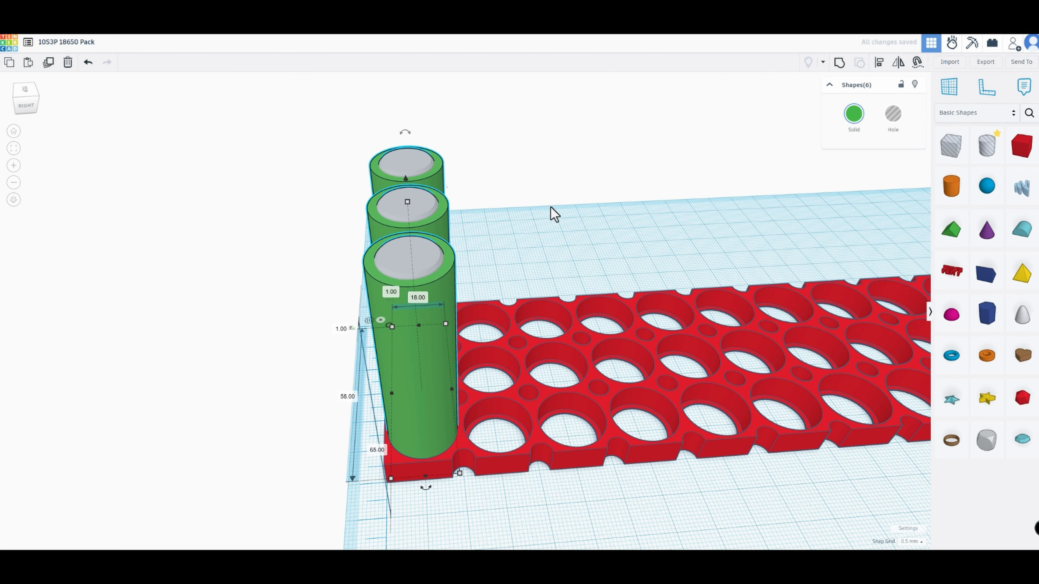
left_click(550, 207)
scroll(316, 440, "up", 4)
right_click_drag(316, 440, 283, 433)
scroll(273, 433, "down", 5)
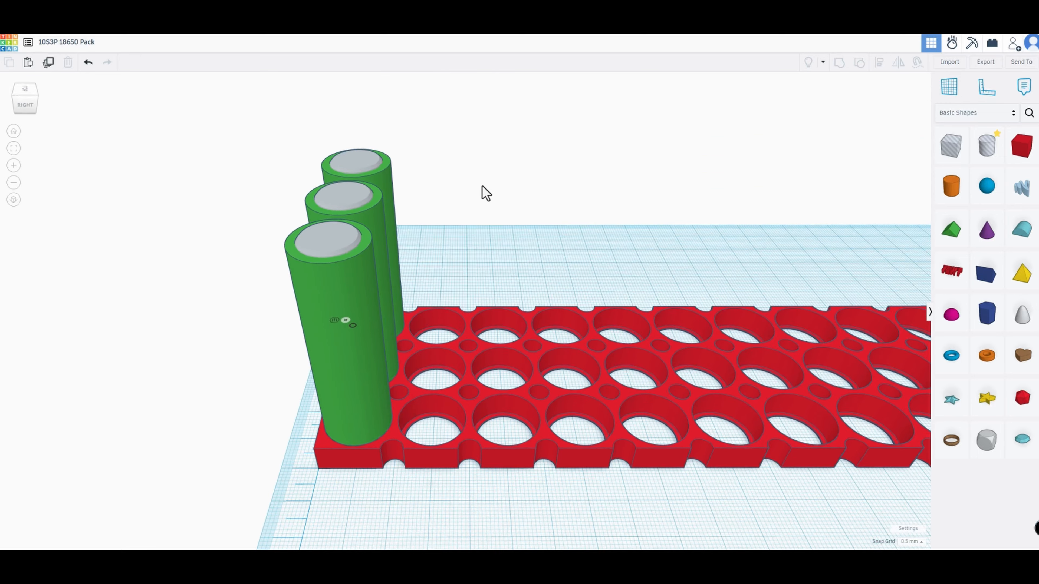
- Duplicate the row of three cells and move the copy into the second row of sockets, 21 mm from the ruler origin
left_click(377, 257)
key("ctrl+d")
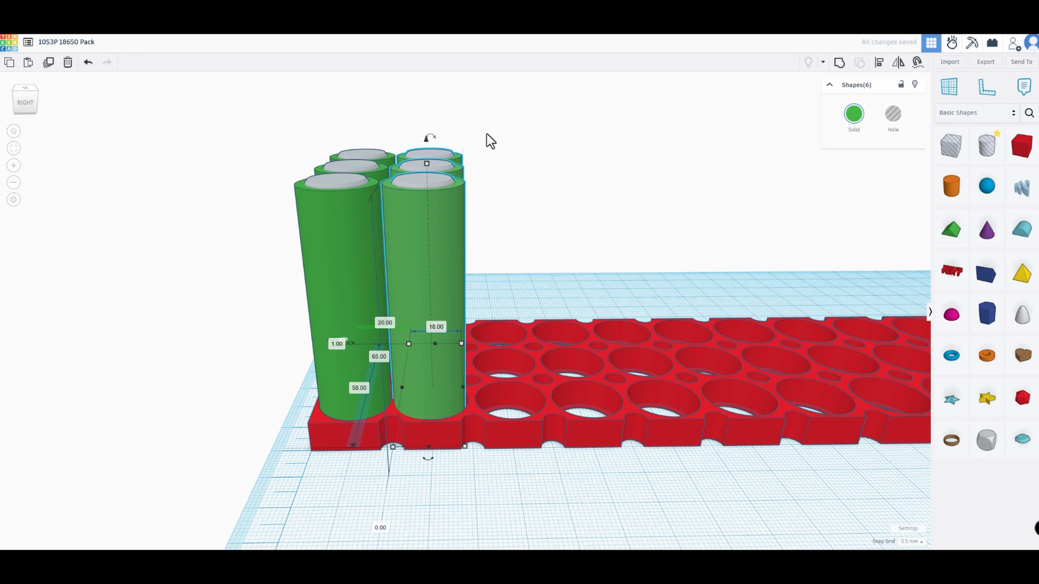
scroll(405, 463, "up", 6)
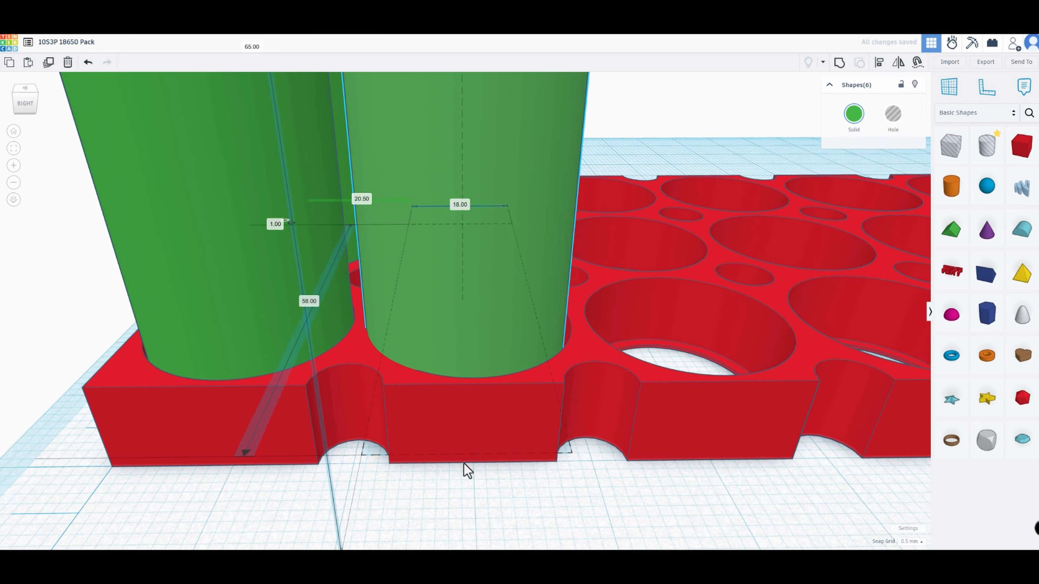
scroll(462, 466, "down", 8)
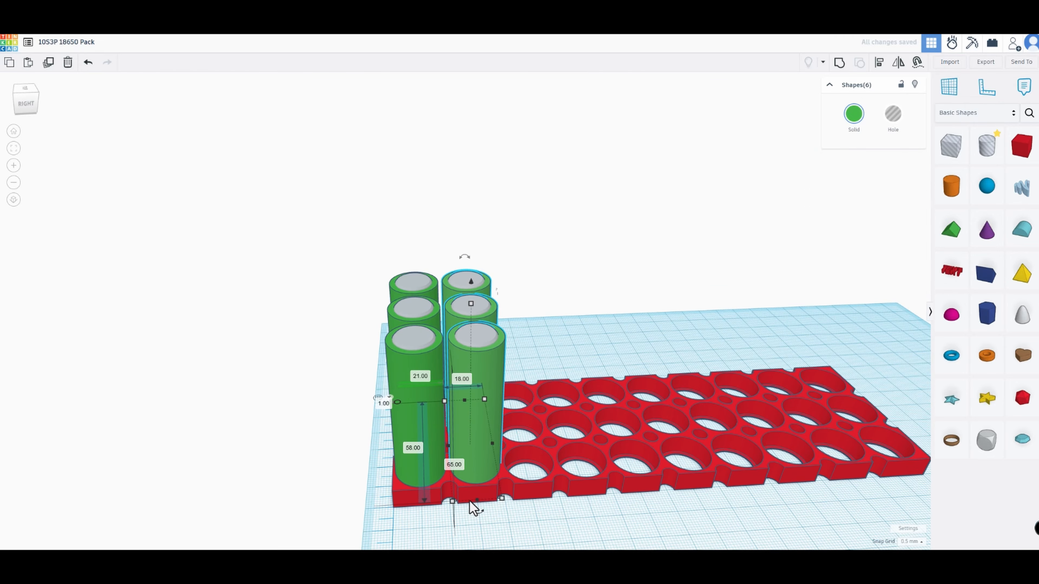
- Repeat the row duplication with the same offset until all ten rows of the tray are filled with cells
scroll(629, 293, "down", 3)
left_click(49, 61)
left_click(48, 62)
left_click(48, 62)
left_click(48, 61)
left_click(48, 62)
left_click(48, 61)
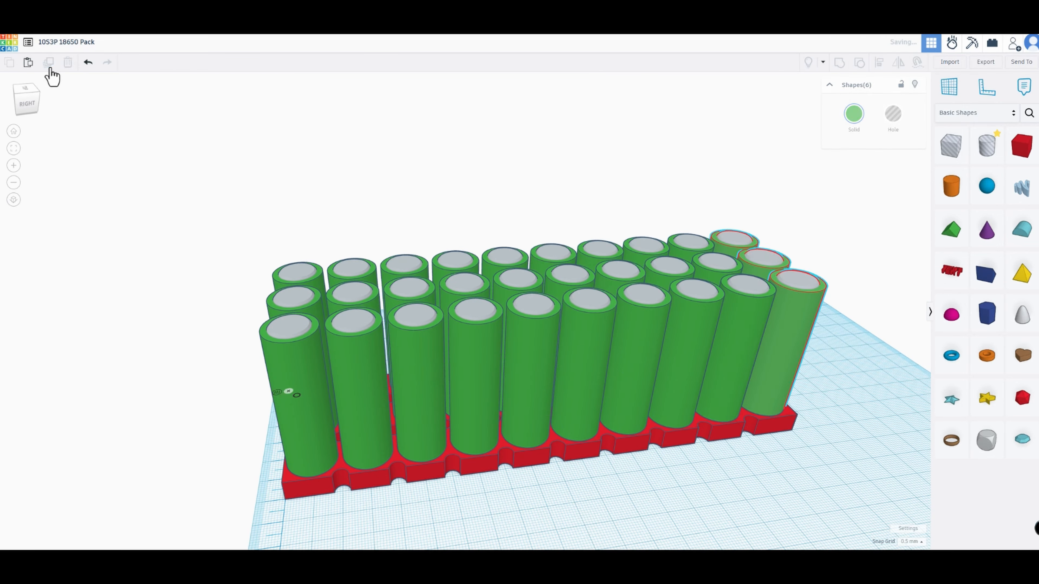
left_click(809, 485)
right_click_drag(810, 485, 599, 414)
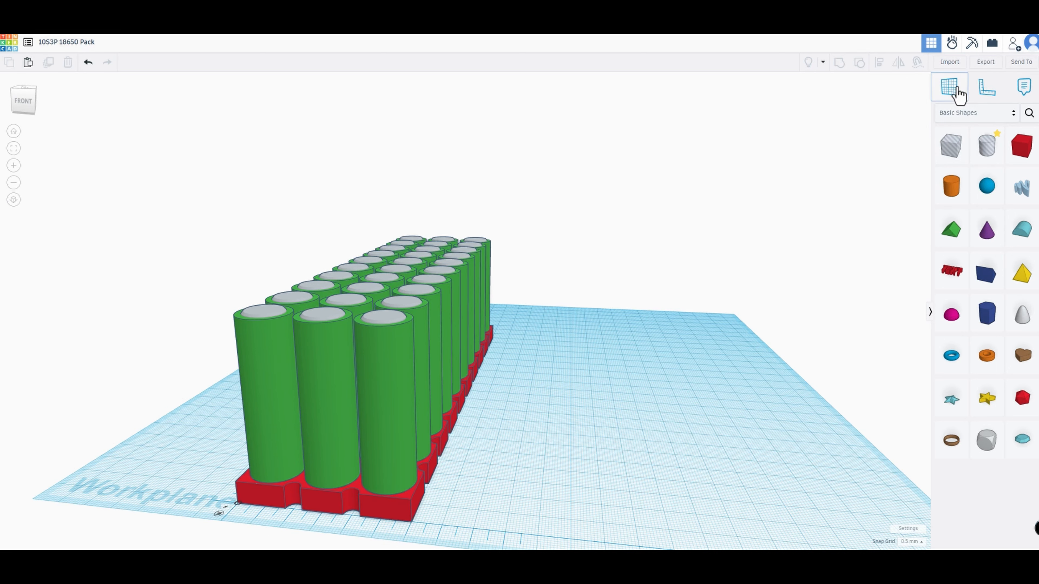
- Add a copy of the tray on a workplane set at the cell tops and lower it around the cells' upper ends
left_click(377, 318)
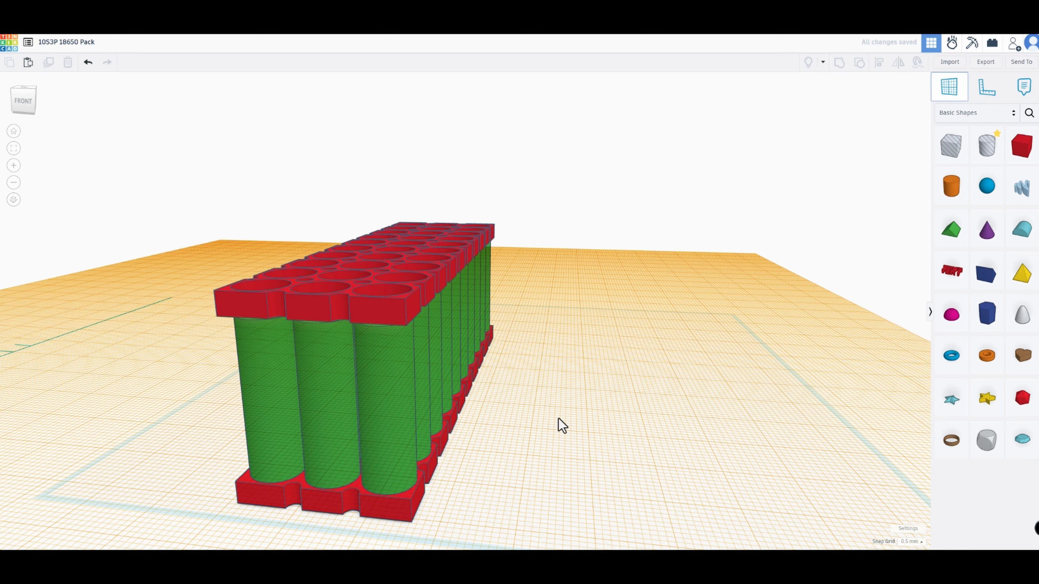
right_click_drag(562, 425, 893, 143)
left_click(619, 436)
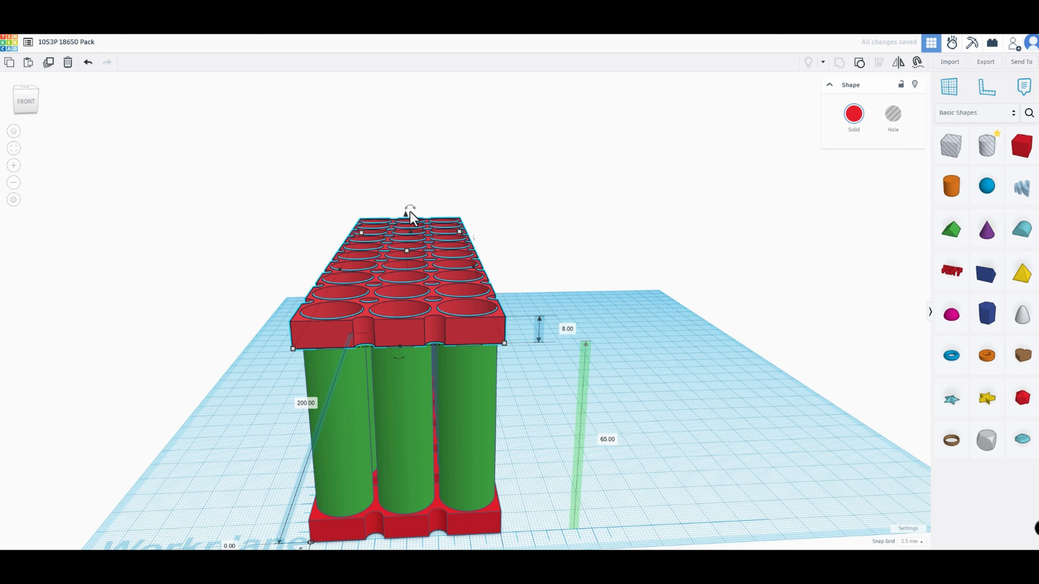
right_click_drag(503, 187, 361, 138)
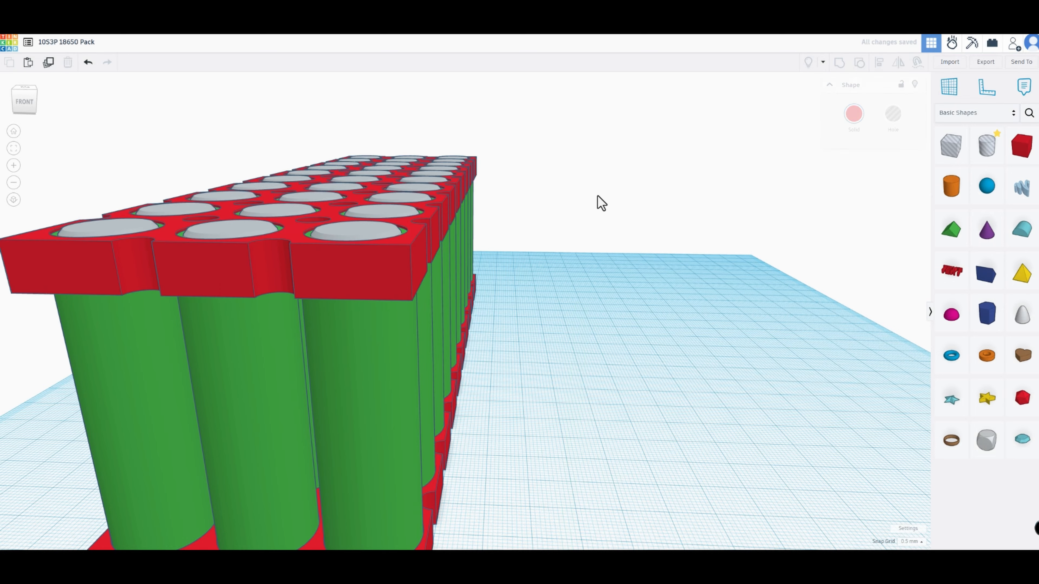